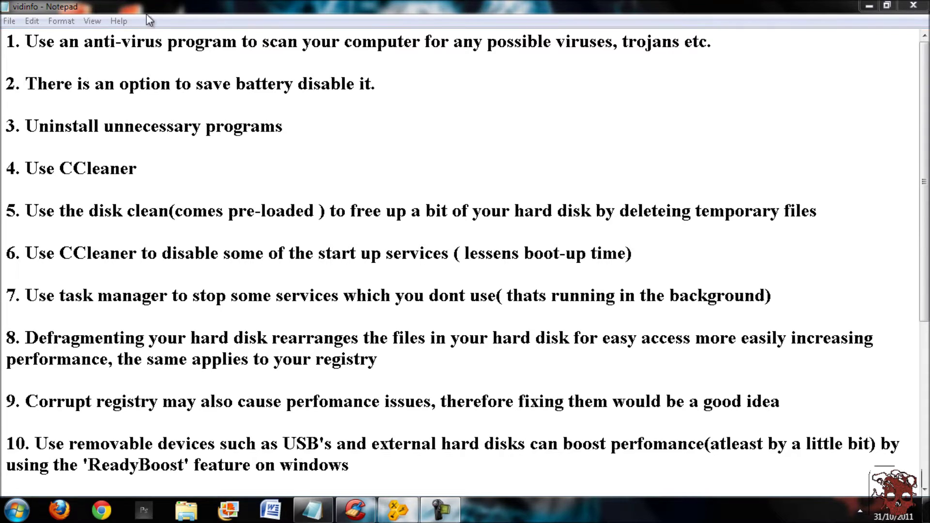
Highlight the first Notepad tip about anti-virus scanning, then clear the selection.
{"action": "left_click_drag", "start_coordinate": [27, 50], "coordinate": [301, 63]}
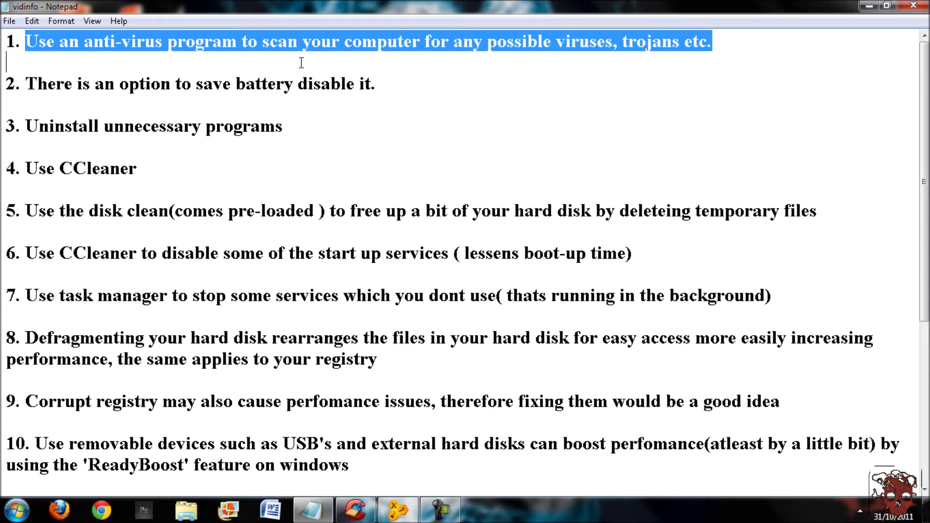
{"action": "left_click", "coordinate": [465, 116]}
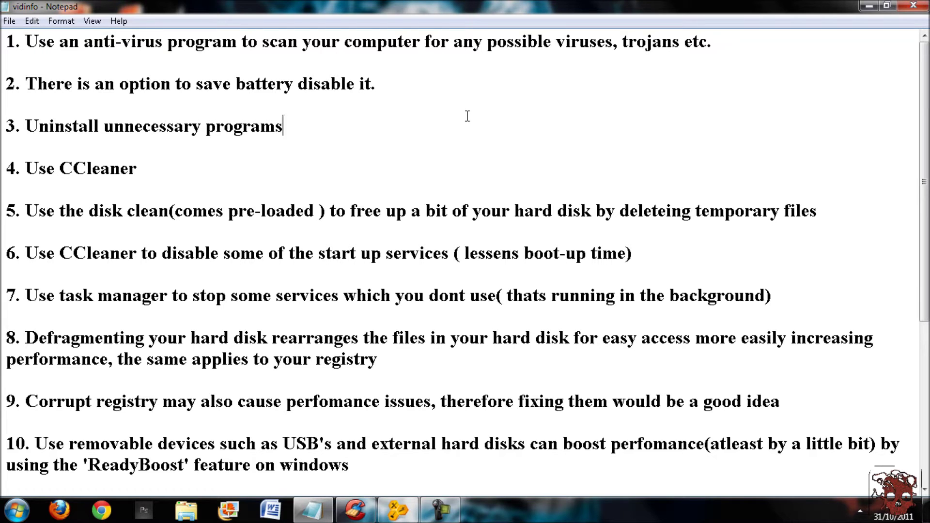
{"action": "left_click", "coordinate": [30, 510]}
{"action": "left_click", "coordinate": [28, 519]}
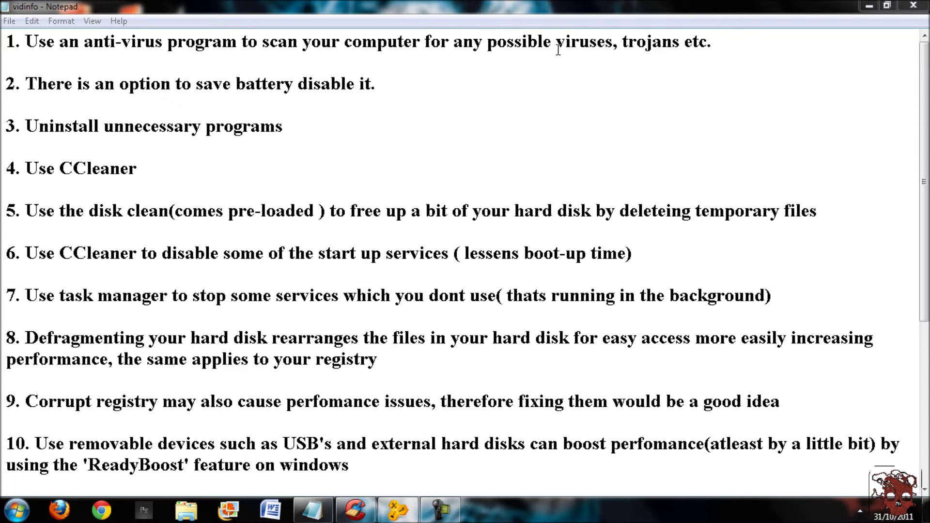
Highlight 'viruses, trojans' in tip 1, then bring up the Windows Start menu.
{"action": "left_click_drag", "start_coordinate": [557, 47], "coordinate": [681, 51]}
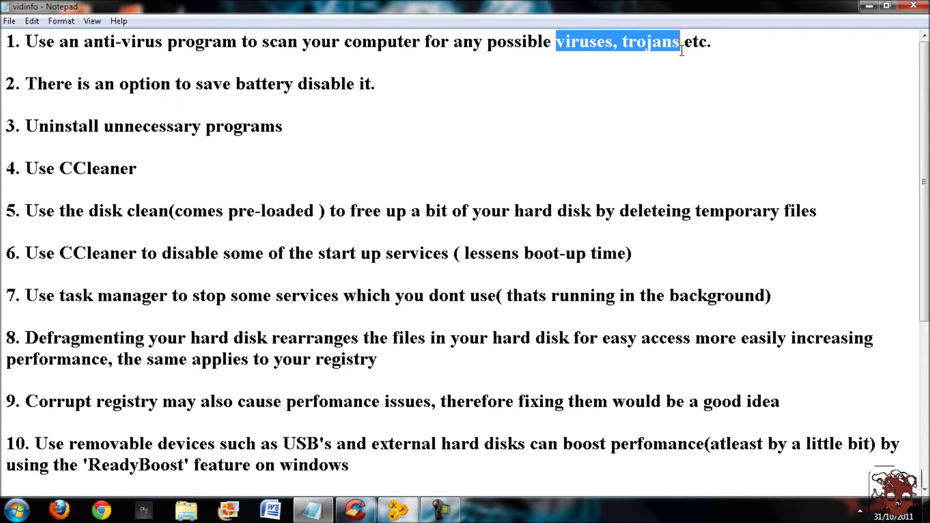
{"action": "left_click", "coordinate": [605, 45]}
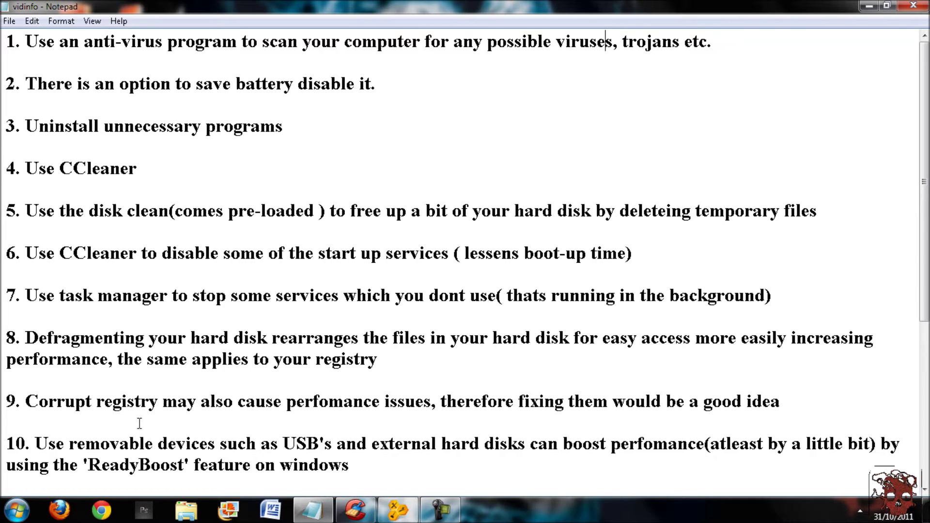
{"action": "left_click", "coordinate": [15, 517]}
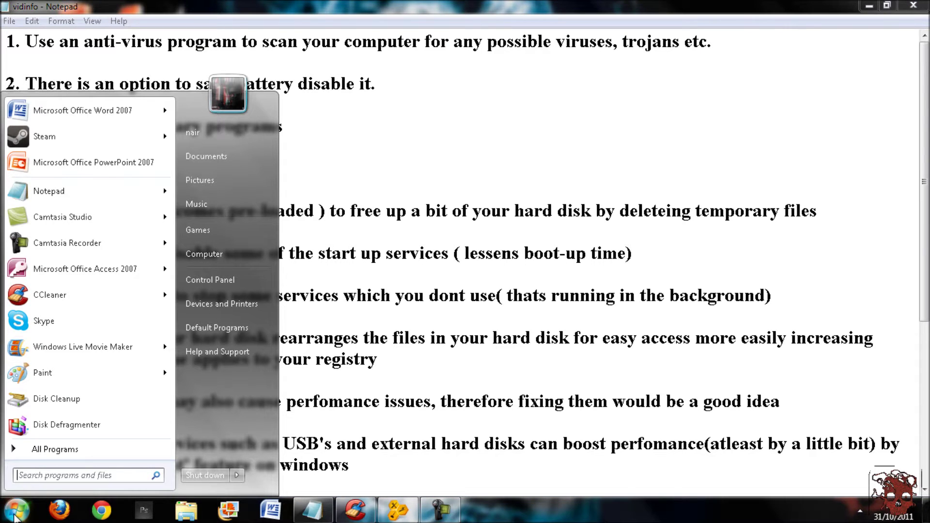
Reach Power Options via Control Panel's Hardware and Sound, showing the Balanced and Power saver plans.
{"action": "left_click", "coordinate": [256, 278]}
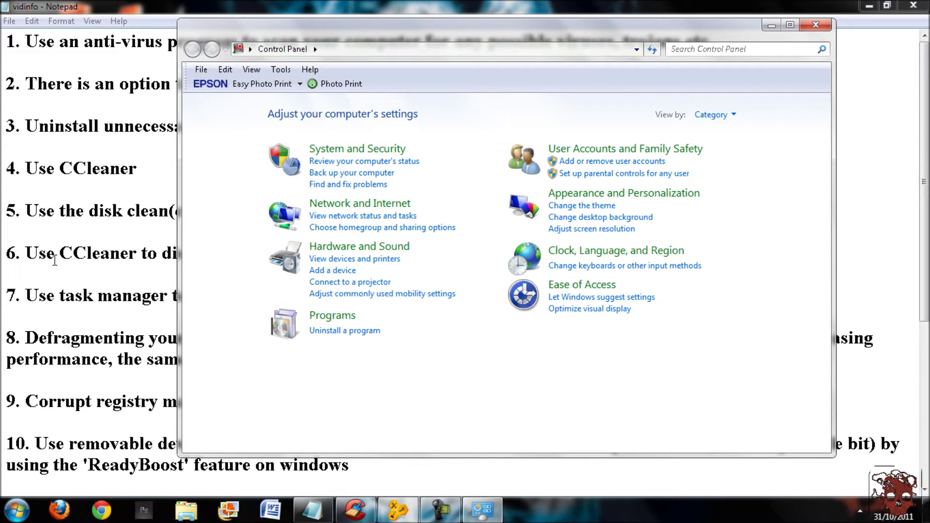
{"action": "left_click", "coordinate": [17, 510]}
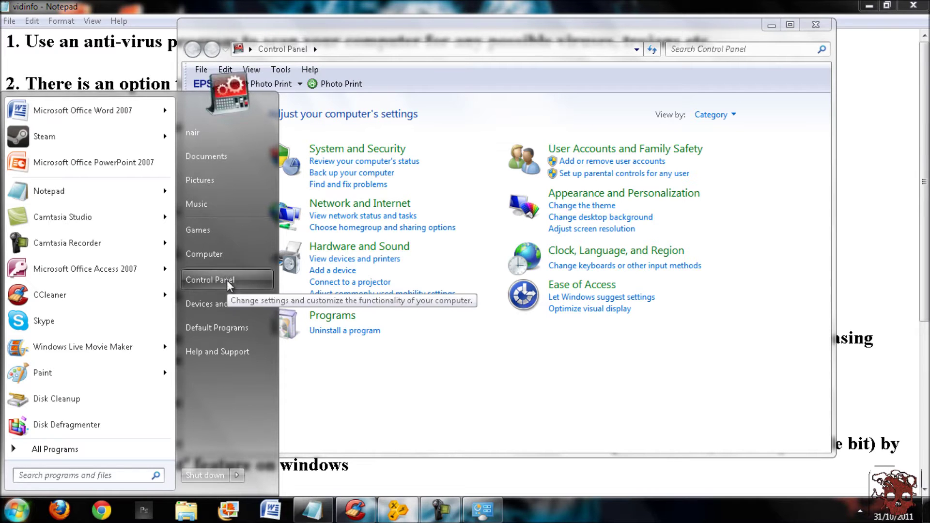
{"action": "left_click", "coordinate": [439, 181]}
{"action": "left_click", "coordinate": [452, 160]}
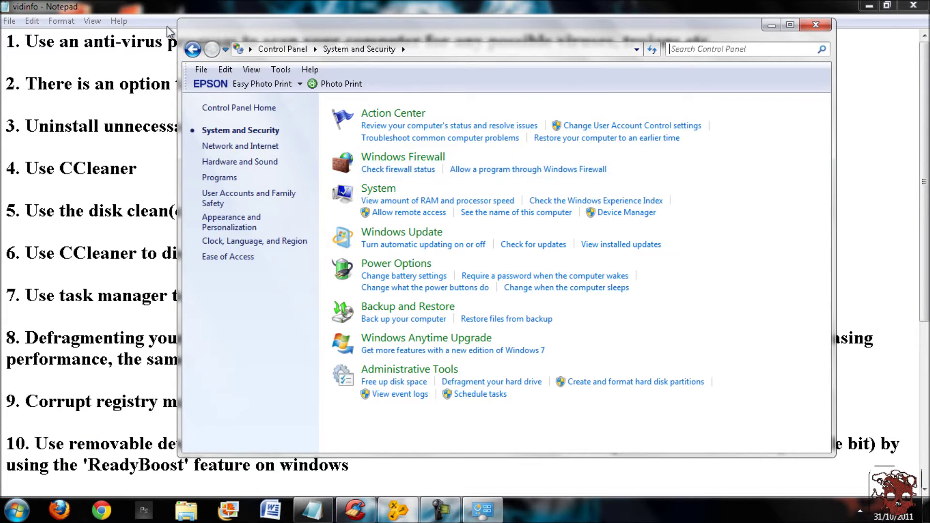
{"action": "left_click", "coordinate": [196, 52]}
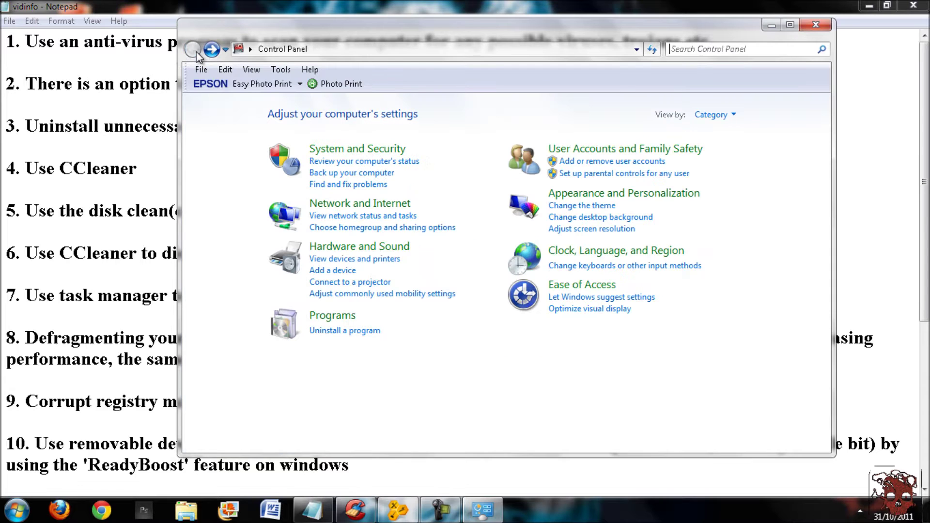
{"action": "left_click", "coordinate": [350, 249]}
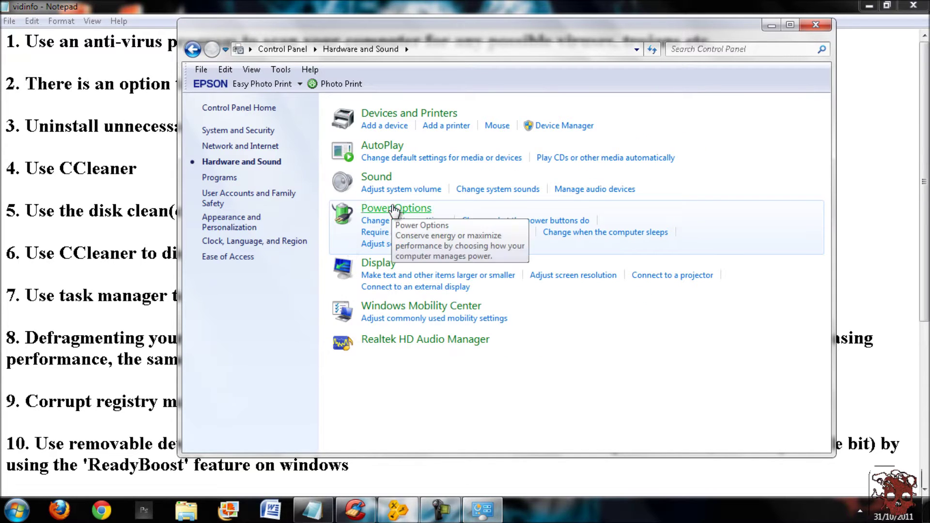
{"action": "left_click", "coordinate": [395, 209]}
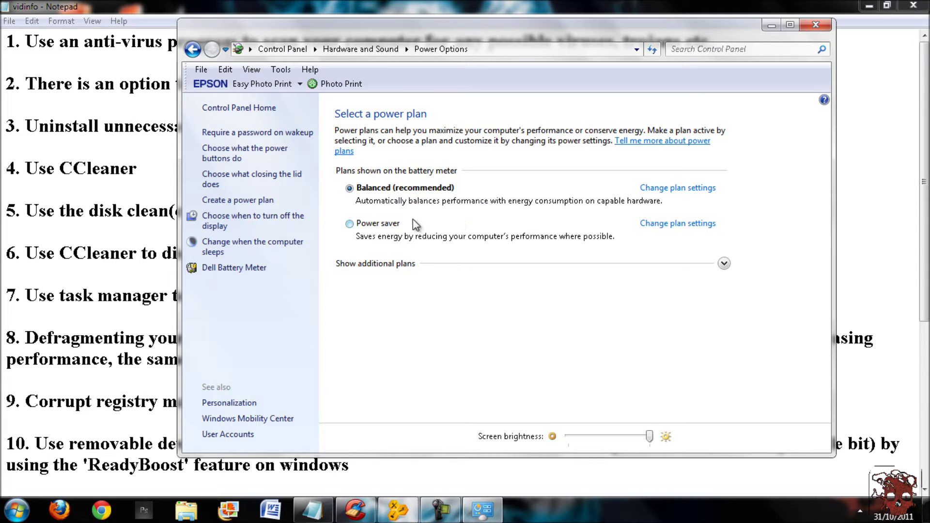
Close Control Panel, highlight tip 3 about uninstalling unnecessary programs, and open the Start menu.
{"action": "left_click", "coordinate": [815, 25]}
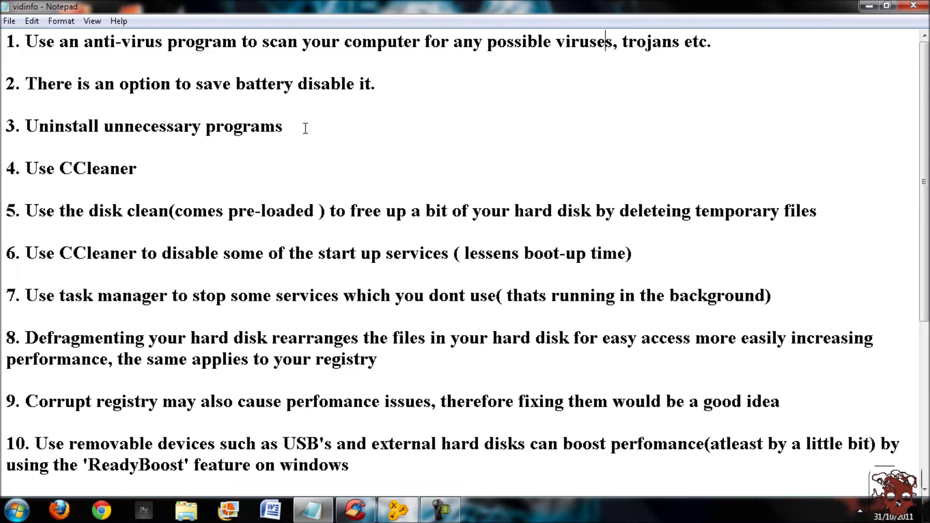
{"action": "left_click_drag", "start_coordinate": [296, 127], "coordinate": [28, 126]}
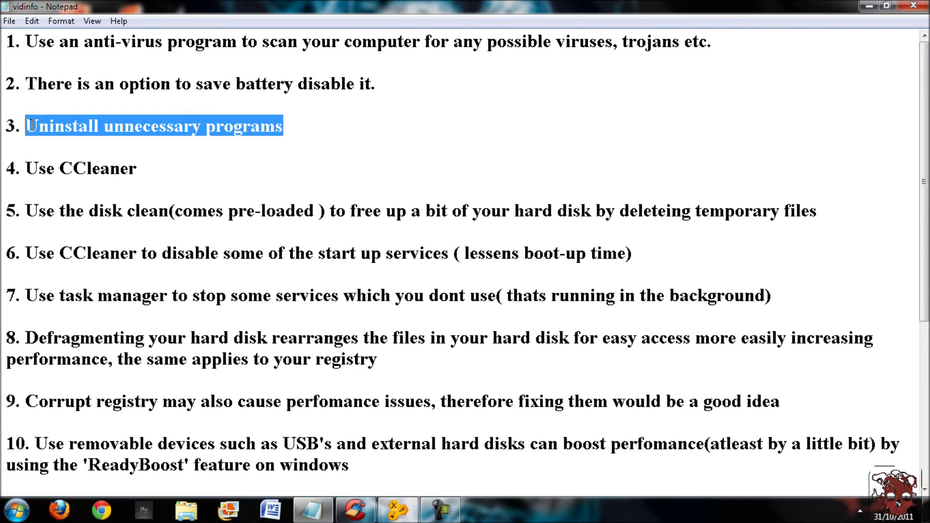
{"action": "left_click", "coordinate": [235, 144]}
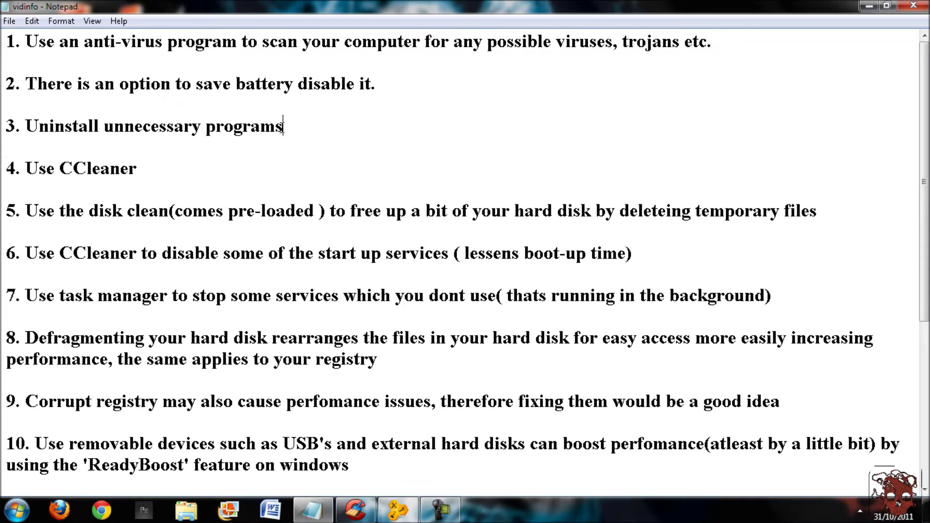
{"action": "left_click_drag", "start_coordinate": [283, 126], "coordinate": [94, 127]}
{"action": "left_click", "coordinate": [148, 138]}
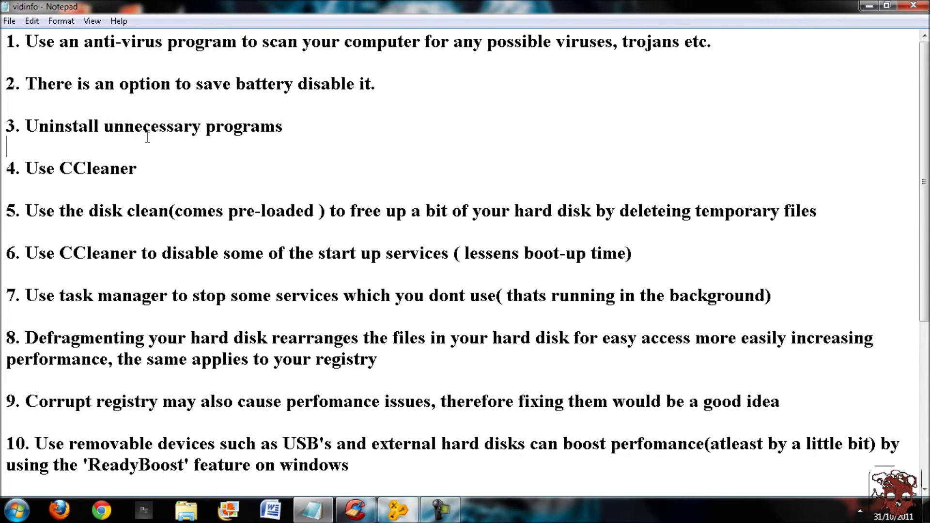
{"action": "left_click", "coordinate": [17, 511]}
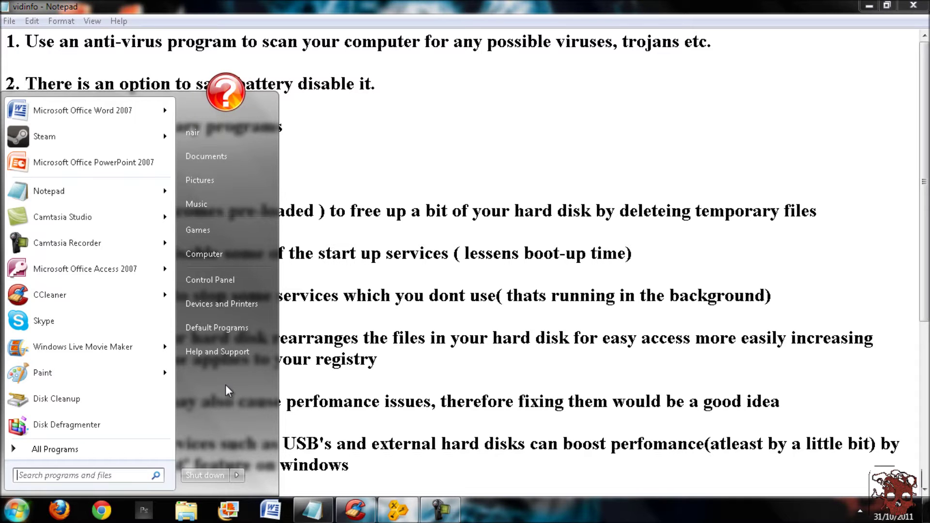
Select Macromedia Flash 8 in Control Panel's Programs and Features list, then close the window.
{"action": "left_click", "coordinate": [198, 279]}
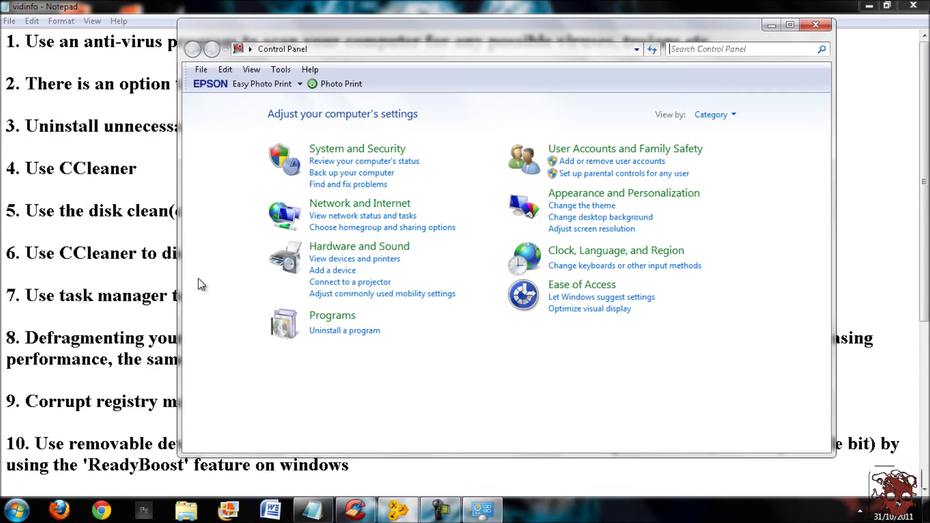
{"action": "left_click", "coordinate": [322, 317]}
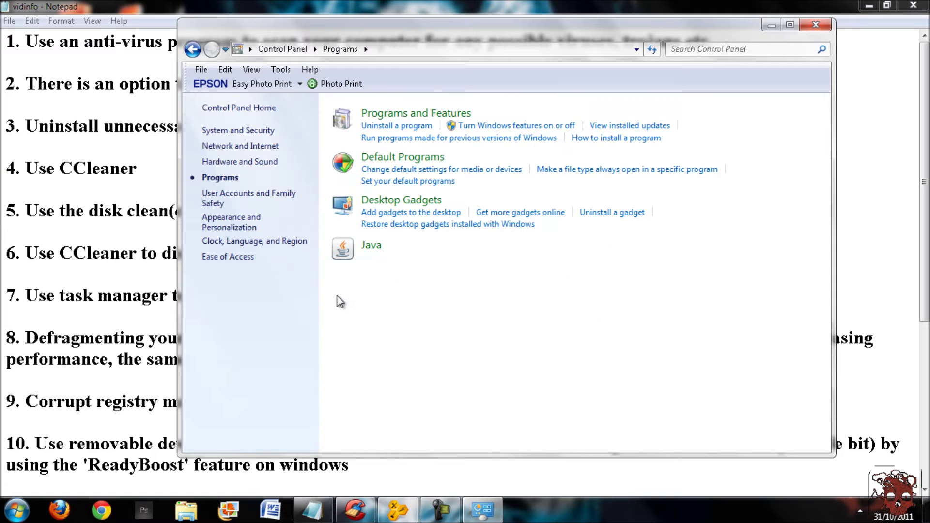
{"action": "left_click", "coordinate": [393, 118]}
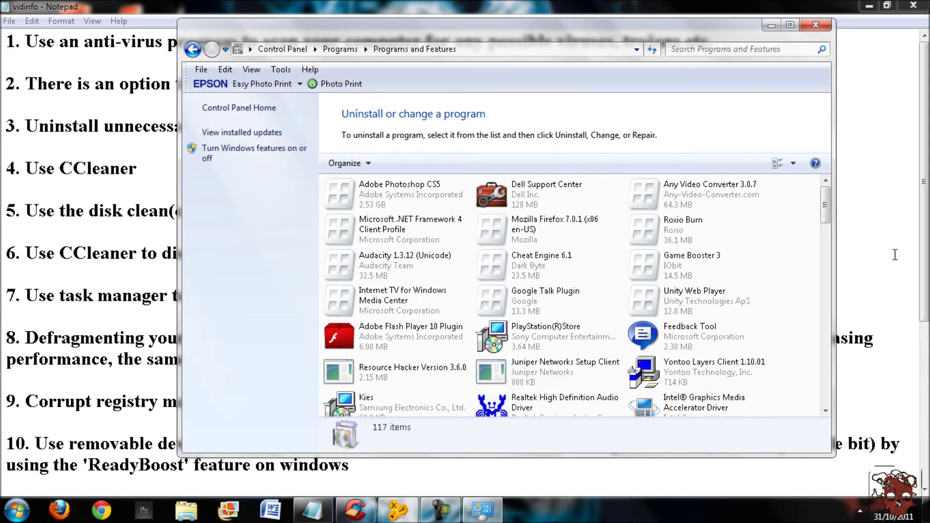
{"action": "mouse_move", "coordinate": [829, 201]}
{"action": "left_mouse_down"}
{"action": "mouse_move", "coordinate": [830, 232]}
{"action": "mouse_move", "coordinate": [822, 196]}
{"action": "left_mouse_up"}
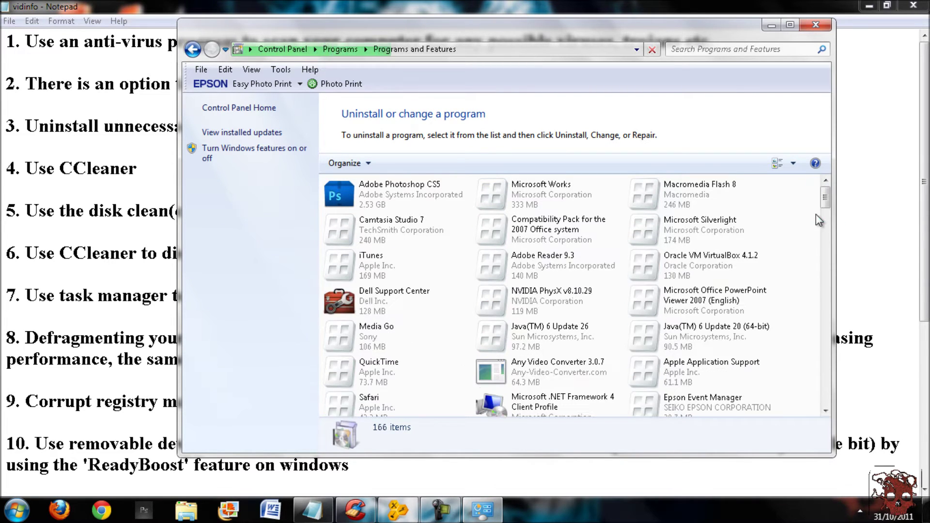
{"action": "left_click", "coordinate": [701, 208]}
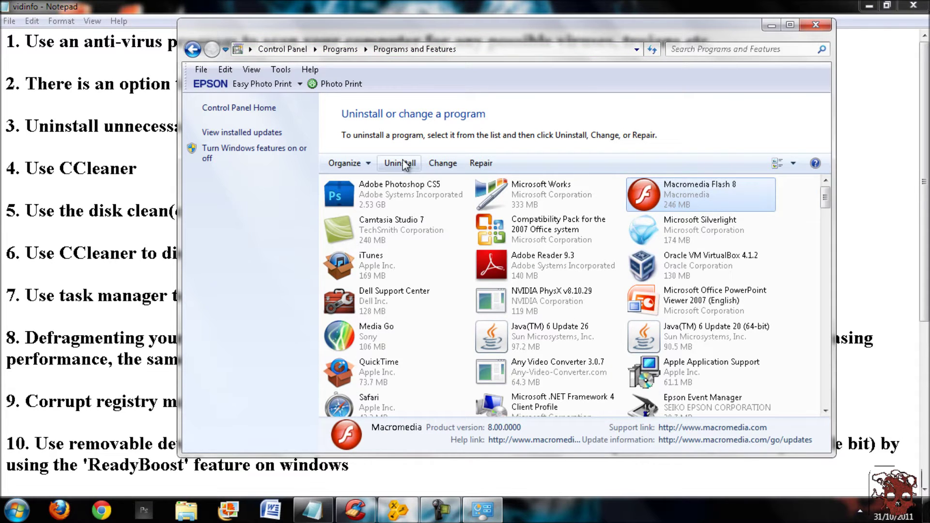
{"action": "left_click", "coordinate": [808, 26]}
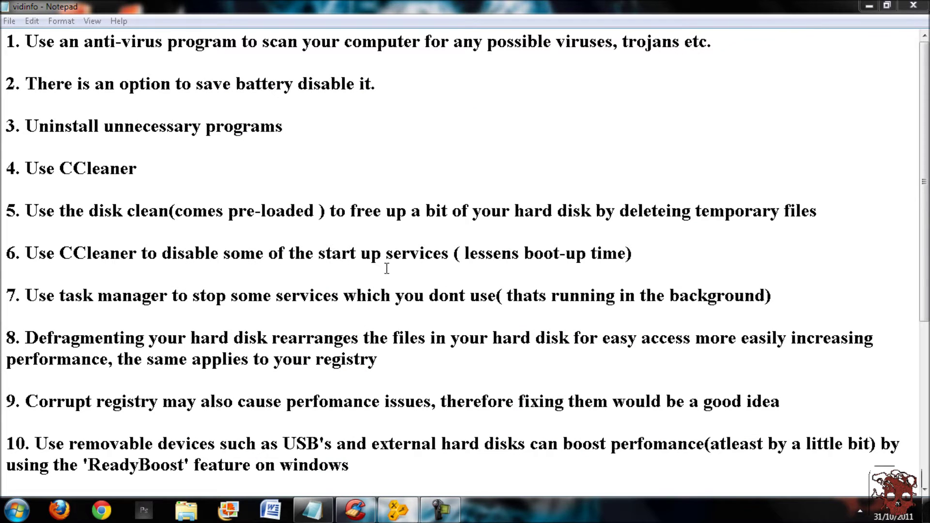
{"action": "left_click_drag", "start_coordinate": [137, 174], "coordinate": [65, 169]}
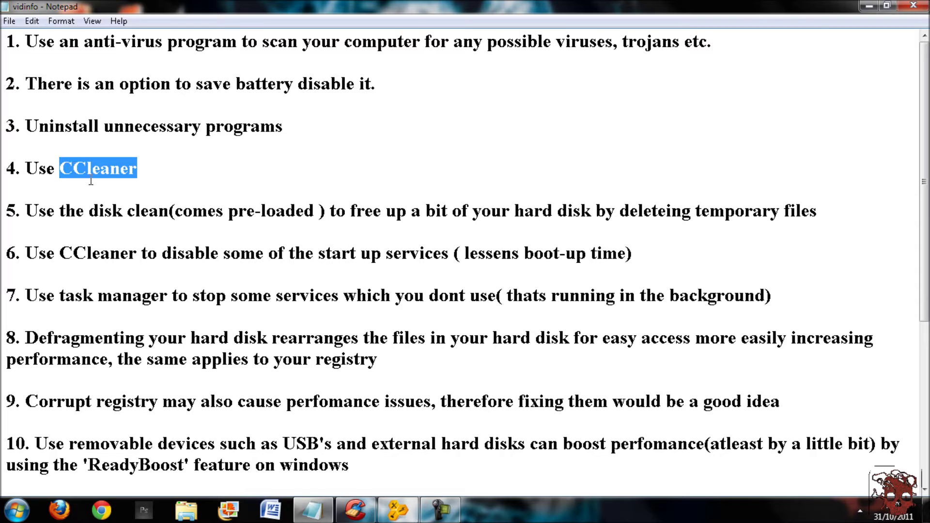
{"action": "left_click", "coordinate": [192, 210]}
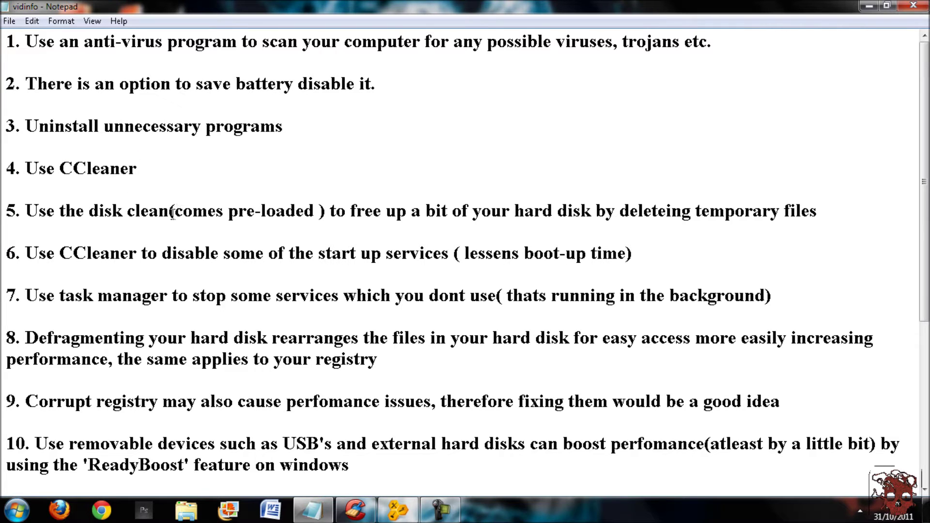
{"action": "left_click_drag", "start_coordinate": [175, 211], "coordinate": [316, 212]}
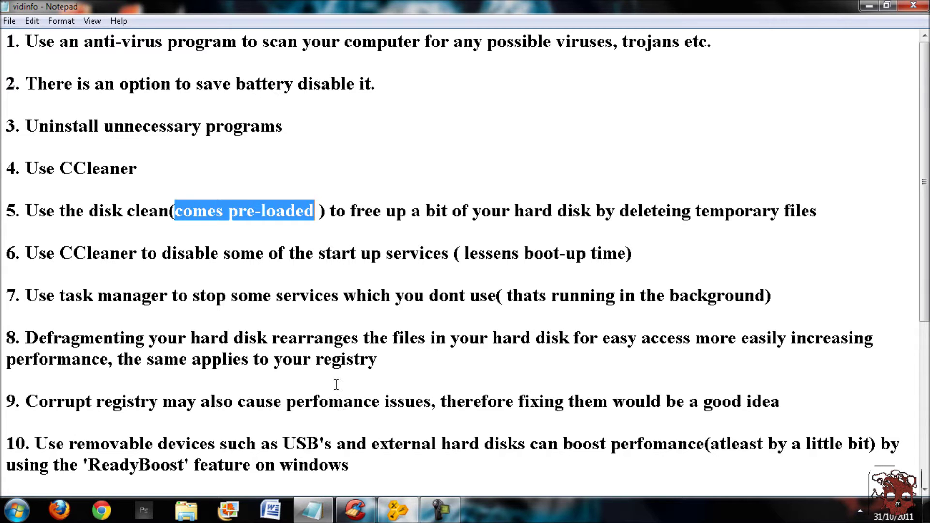
{"action": "scroll", "coordinate": [920, 370], "scroll_direction": "down", "scroll_amount": 2}
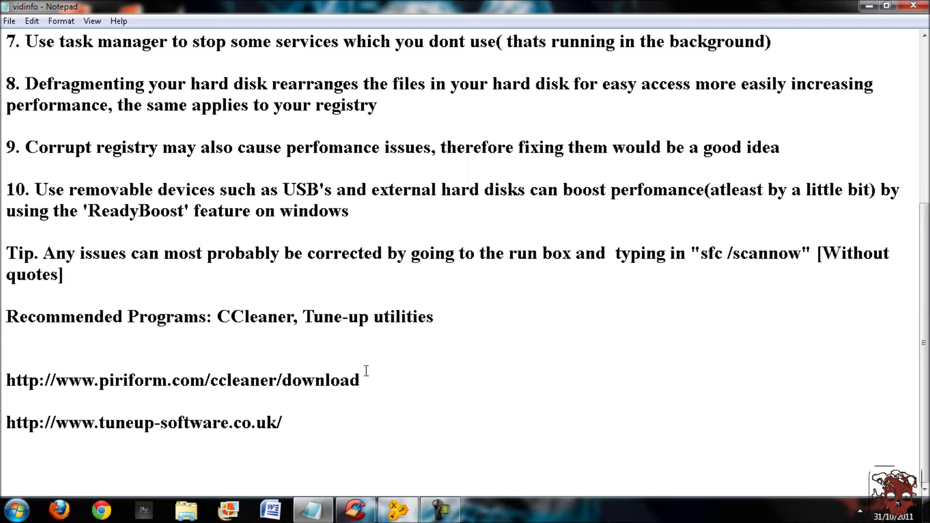
{"action": "left_click_drag", "start_coordinate": [366, 371], "coordinate": [8, 388]}
{"action": "scroll", "coordinate": [923, 426], "scroll_direction": "up", "scroll_amount": 3}
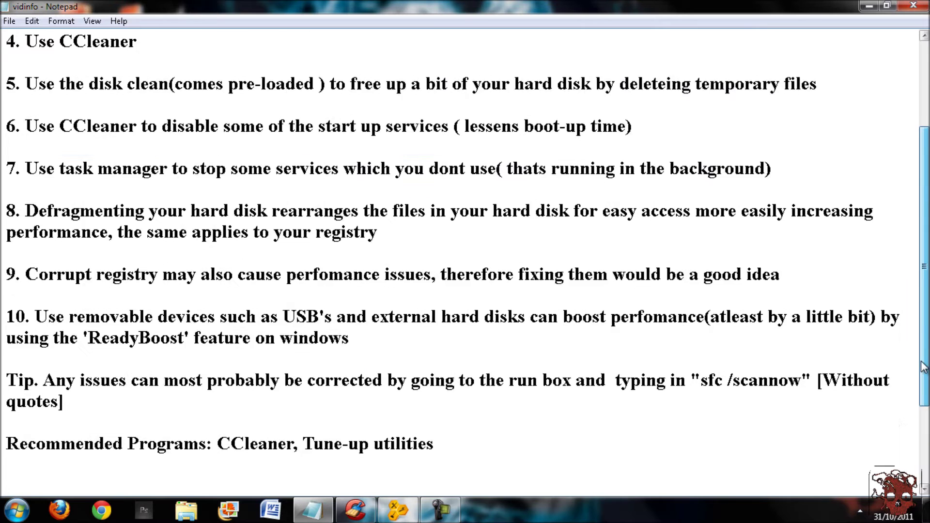
{"action": "left_click", "coordinate": [356, 510]}
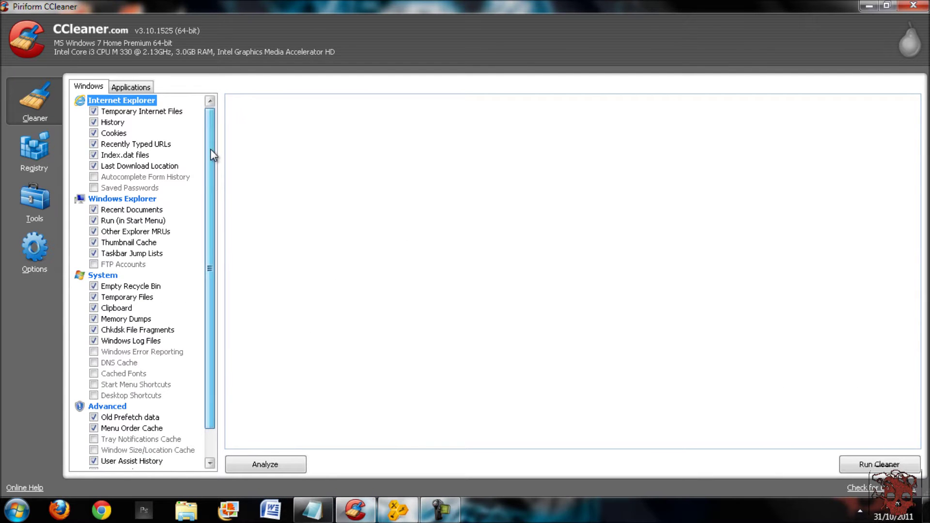
Scroll the Cleaner's Windows checklist from Internet Explorer to Advanced, then go to Registry.
{"action": "scroll", "coordinate": [210, 149], "scroll_direction": "down", "scroll_amount": 1}
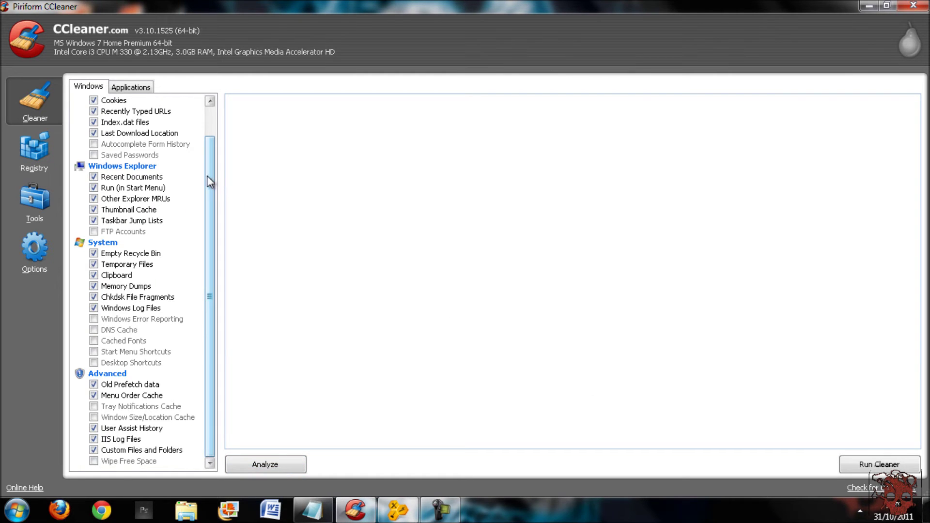
{"action": "left_click_drag", "start_coordinate": [207, 176], "coordinate": [207, 168]}
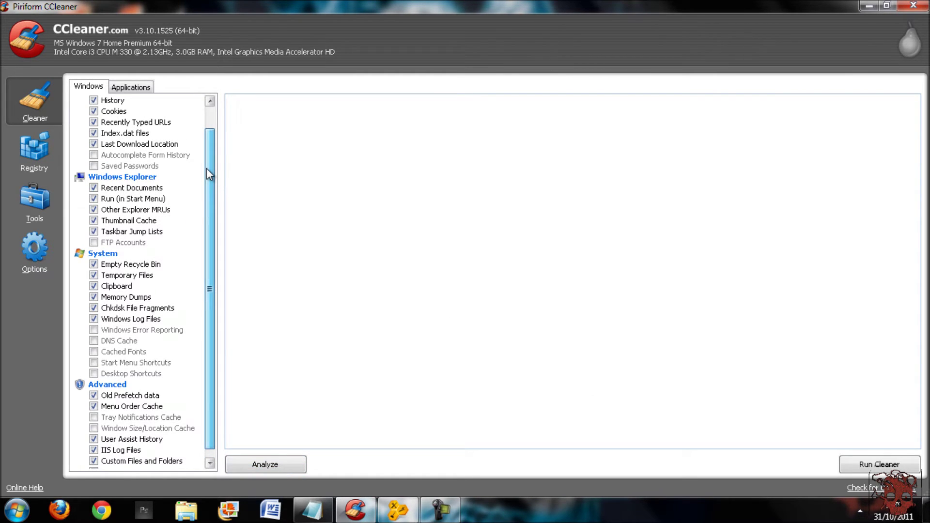
{"action": "left_click_drag", "start_coordinate": [205, 168], "coordinate": [207, 112]}
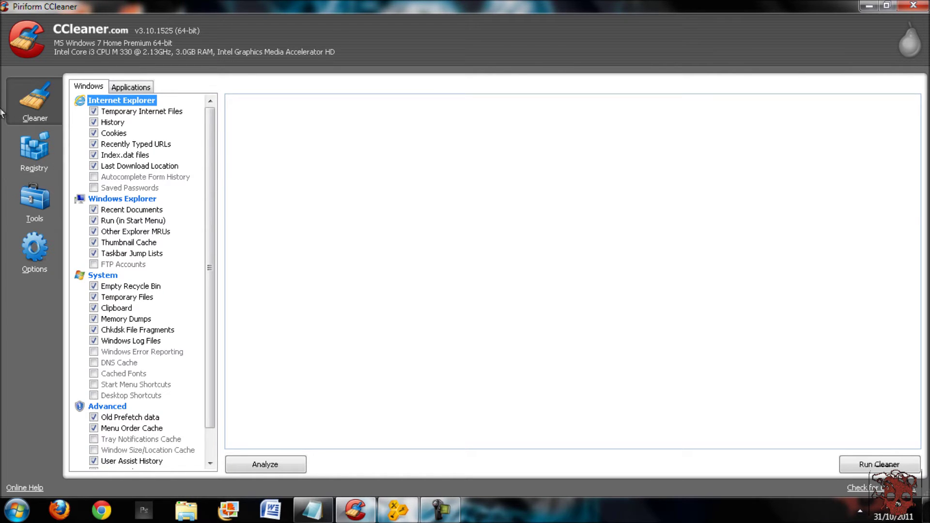
{"action": "left_click", "coordinate": [30, 158]}
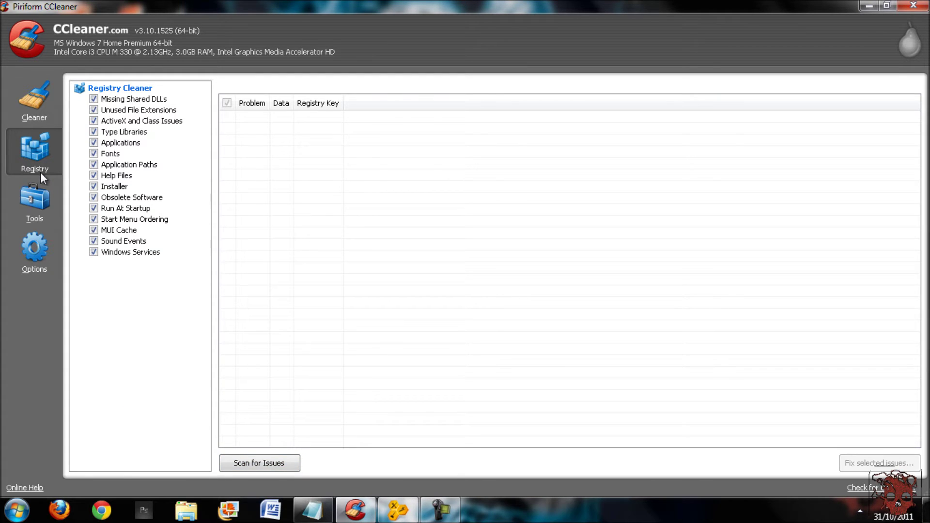
Scan the registry, finding unused .tmp and .ws extension entries, then go to Tools.
{"action": "left_click", "coordinate": [267, 466]}
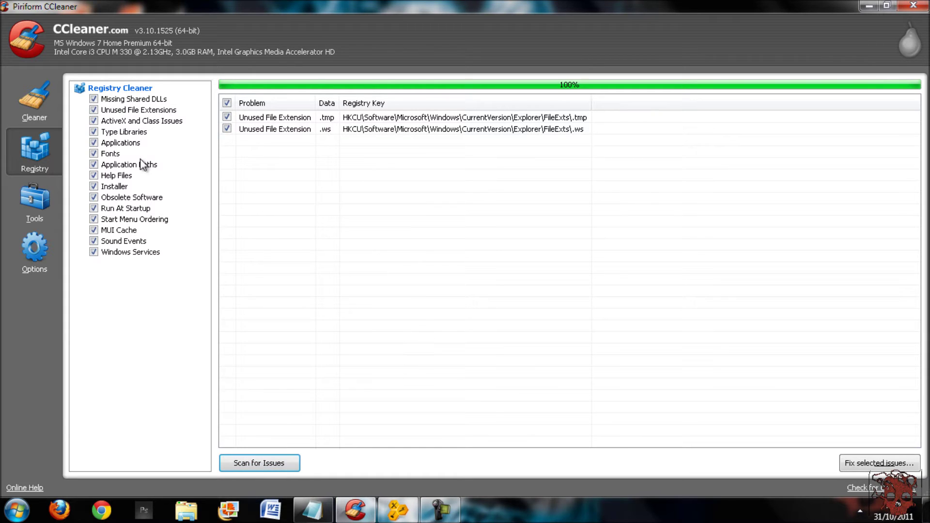
{"action": "left_click", "coordinate": [48, 203]}
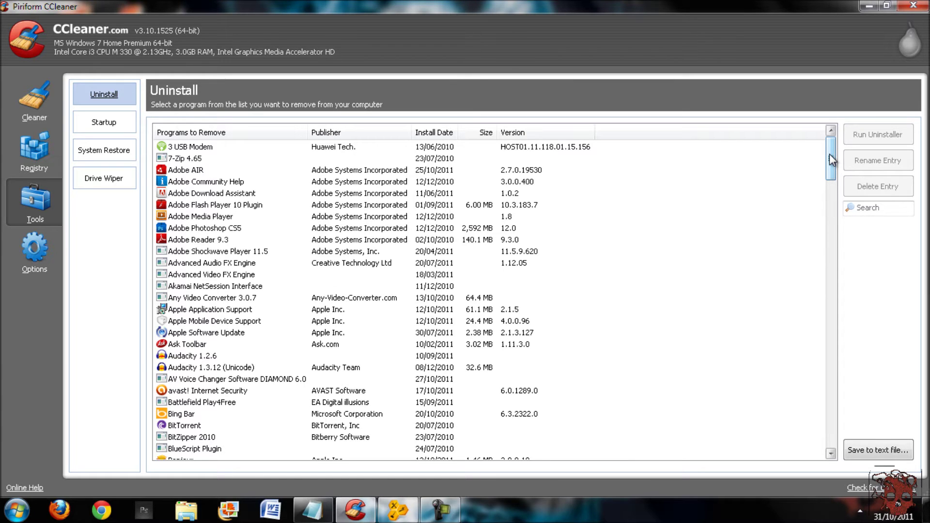
Select 3 USB Modem, 7-Zip 4.65, Adobe AIR and Adobe Community Help in the Uninstall list.
{"action": "left_click", "coordinate": [530, 146]}
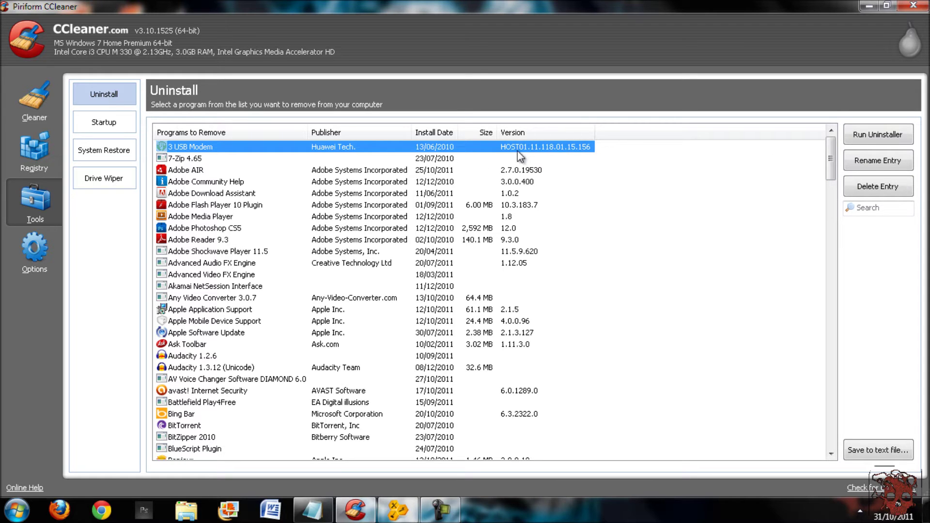
{"action": "left_click", "coordinate": [447, 162]}
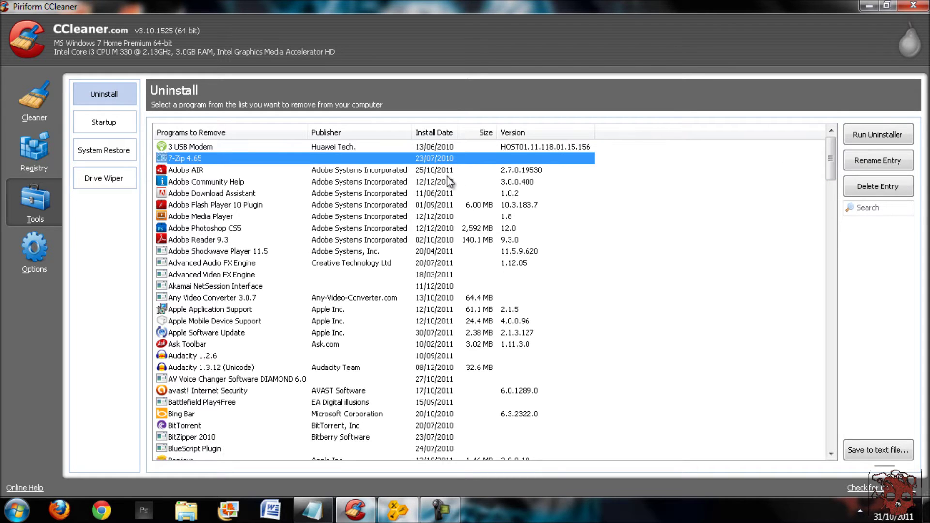
{"action": "left_click", "coordinate": [445, 172]}
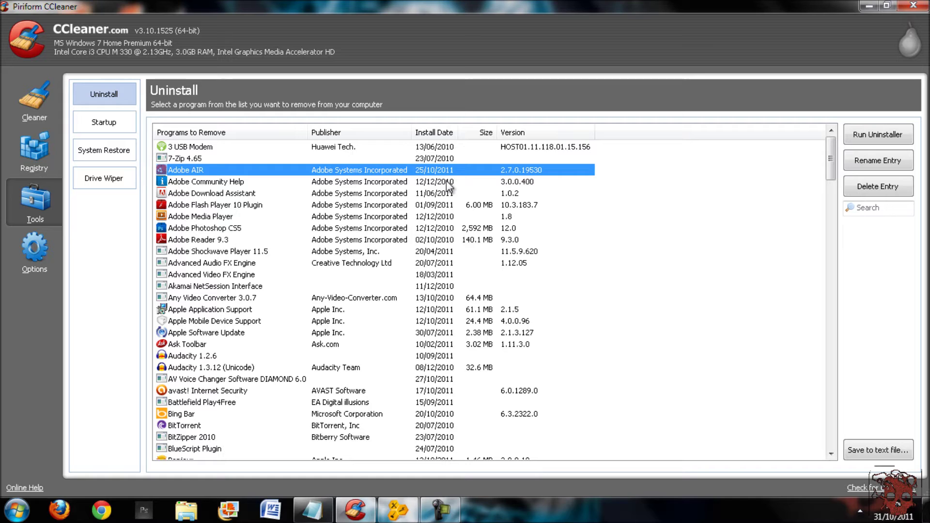
{"action": "left_click", "coordinate": [447, 183]}
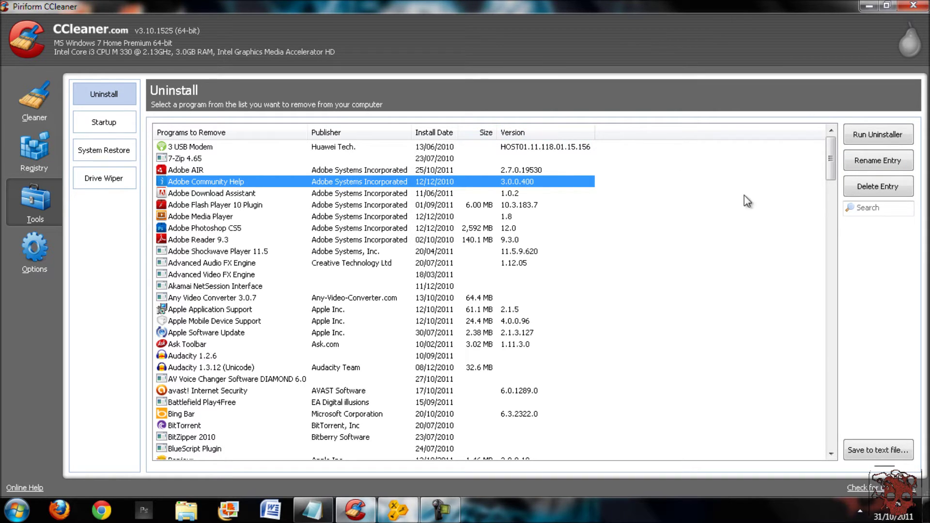
{"action": "mouse_move", "coordinate": [831, 180]}
{"action": "left_mouse_down"}
{"action": "mouse_move", "coordinate": [832, 192]}
{"action": "mouse_move", "coordinate": [832, 179]}
{"action": "left_mouse_up"}
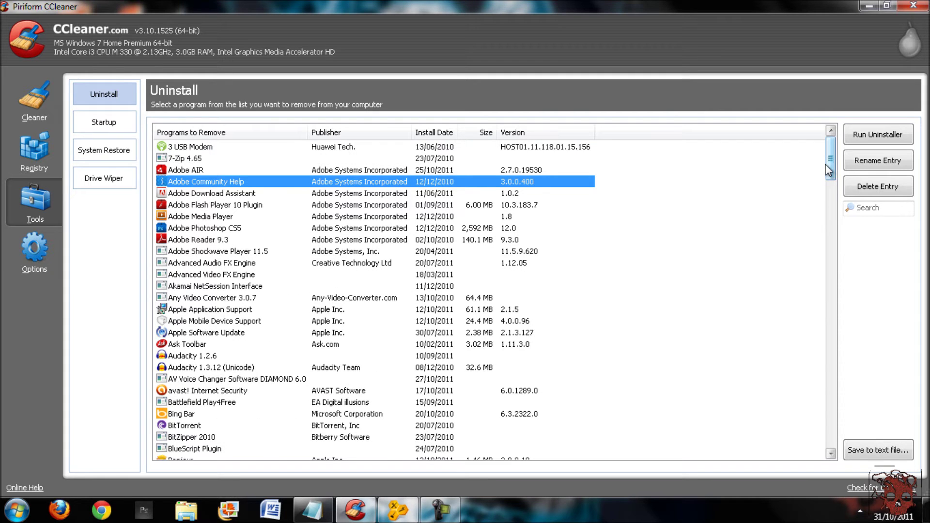
{"action": "left_click", "coordinate": [114, 127]}
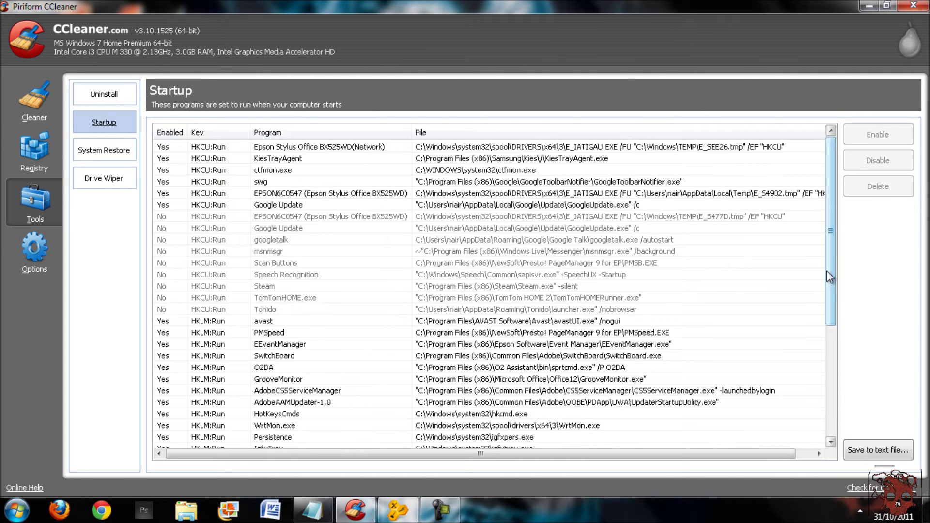
Scroll the Startup list, select the avast entry, view About under Options, then close CCleaner.
{"action": "left_click_drag", "start_coordinate": [826, 271], "coordinate": [823, 387]}
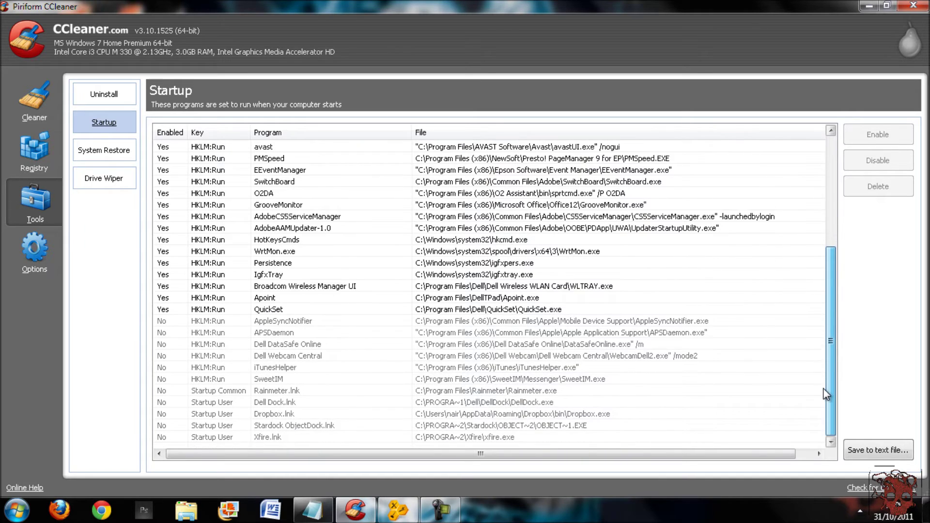
{"action": "scroll", "coordinate": [824, 388], "scroll_direction": "up", "scroll_amount": 5}
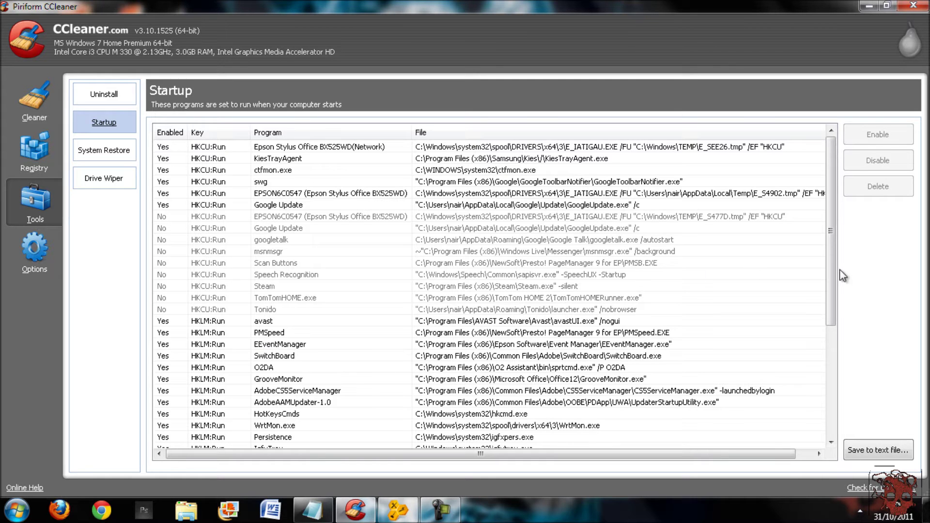
{"action": "left_click_drag", "start_coordinate": [823, 217], "coordinate": [812, 189]}
{"action": "left_click", "coordinate": [265, 324]}
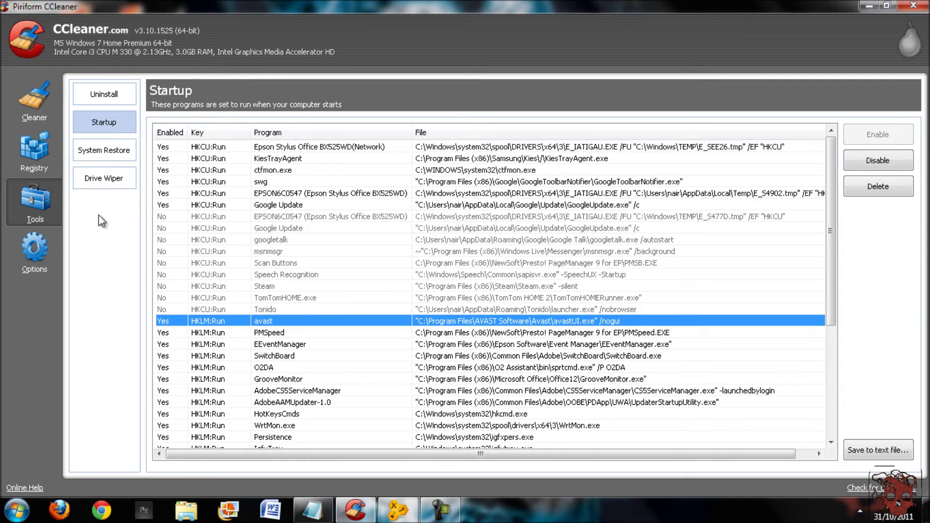
{"action": "left_click", "coordinate": [45, 254]}
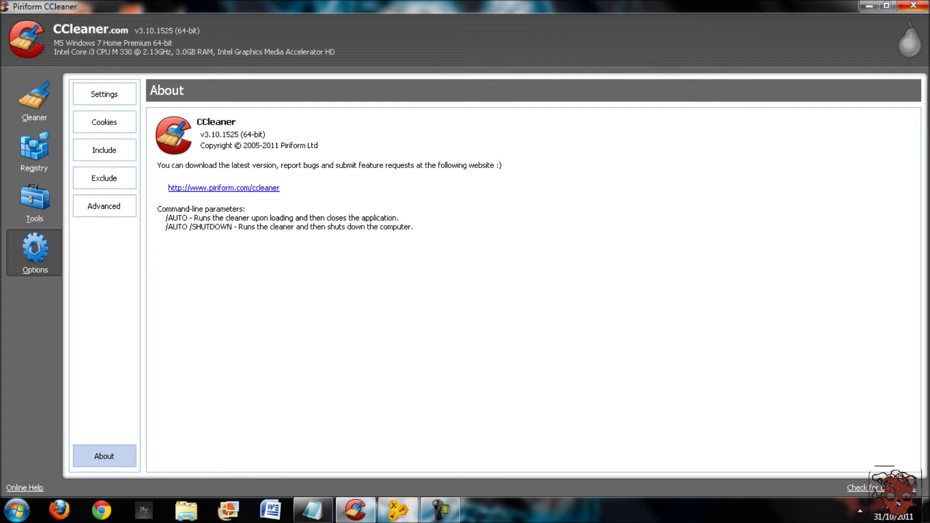
{"action": "left_click", "coordinate": [913, 5]}
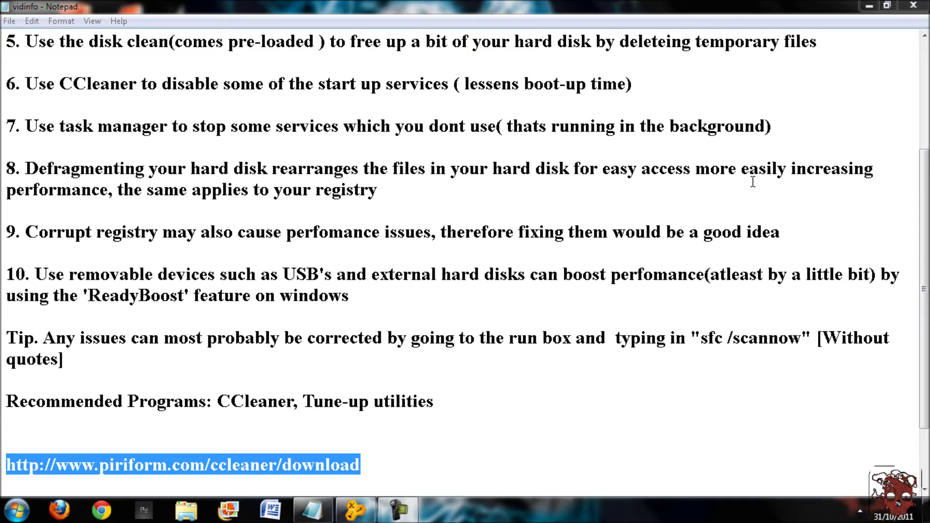
Scroll Notepad up and highlight the words 'disk clean' in tip 5.
{"action": "scroll", "coordinate": [911, 185], "scroll_direction": "up", "scroll_amount": 2}
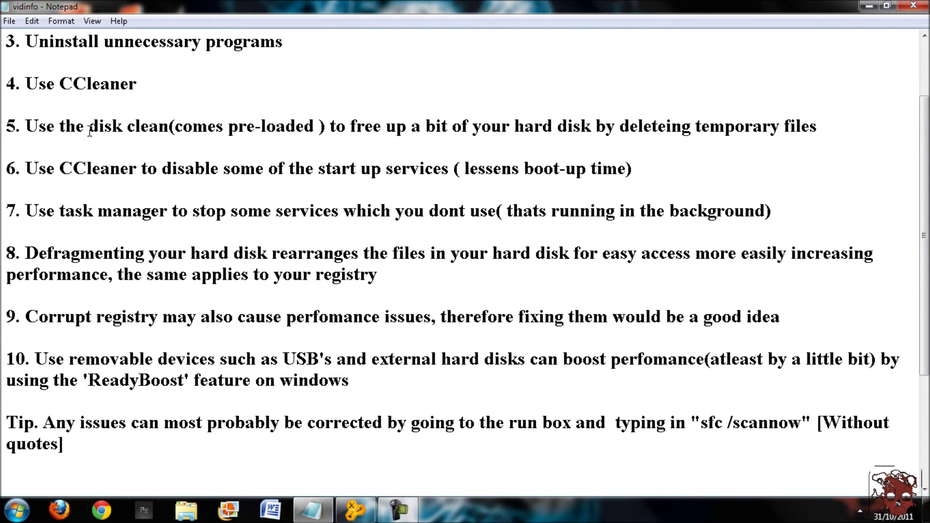
{"action": "mouse_move", "coordinate": [88, 130]}
{"action": "left_mouse_down"}
{"action": "mouse_move", "coordinate": [167, 136]}
{"action": "mouse_move", "coordinate": [88, 128]}
{"action": "left_mouse_up"}
{"action": "left_click", "coordinate": [168, 129]}
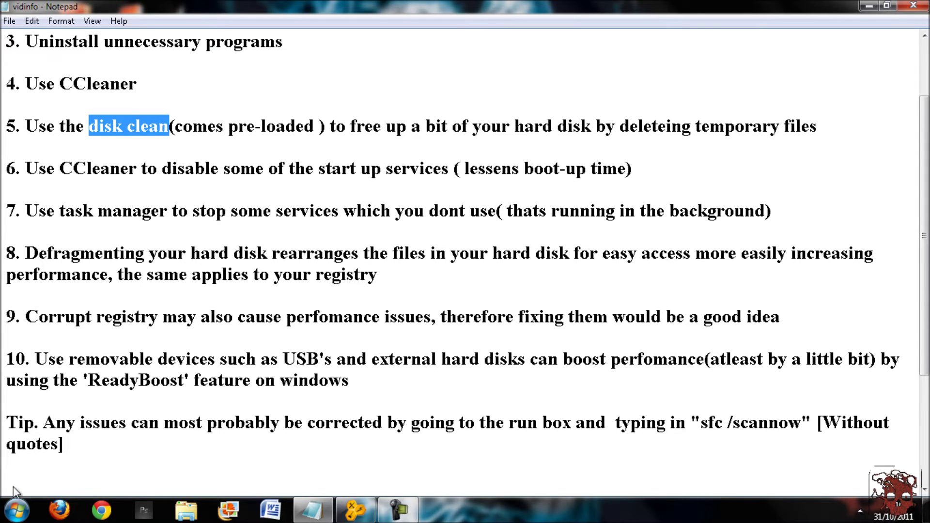
{"action": "left_click", "coordinate": [17, 510]}
{"action": "left_click", "coordinate": [497, 238]}
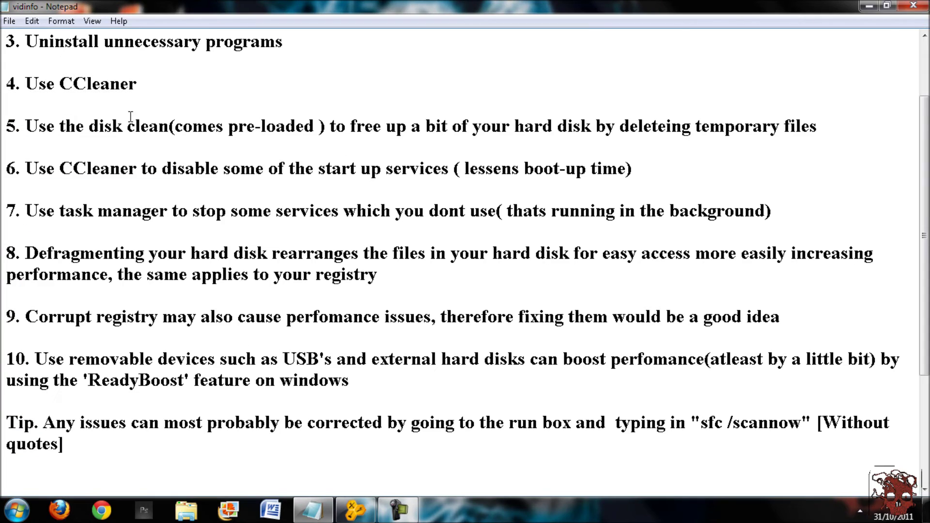
Highlight CCleaner in tip 4 and tips 6 and 7, then open the Start menu.
{"action": "left_click_drag", "start_coordinate": [90, 93], "coordinate": [158, 112]}
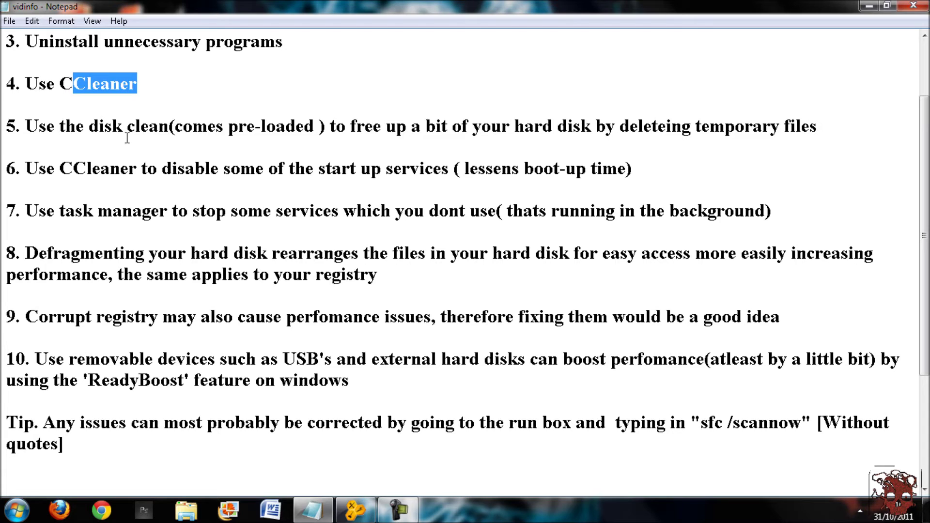
{"action": "left_click_drag", "start_coordinate": [59, 85], "coordinate": [152, 85]}
{"action": "left_click_drag", "start_coordinate": [25, 169], "coordinate": [200, 224]}
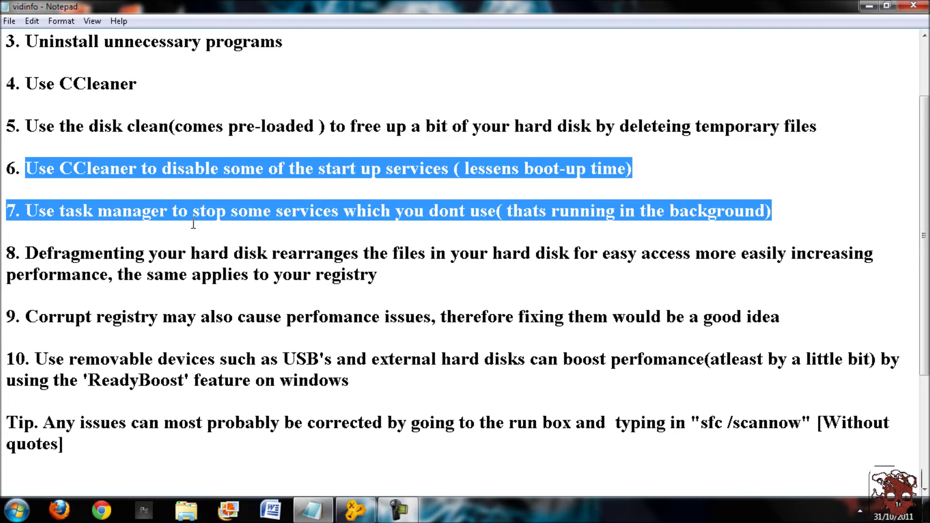
{"action": "left_click", "coordinate": [178, 211]}
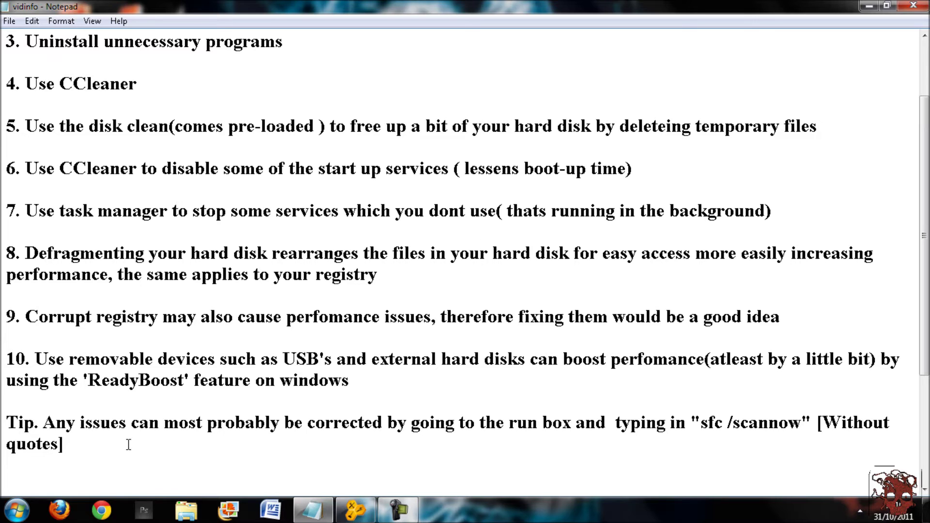
{"action": "left_click", "coordinate": [19, 511]}
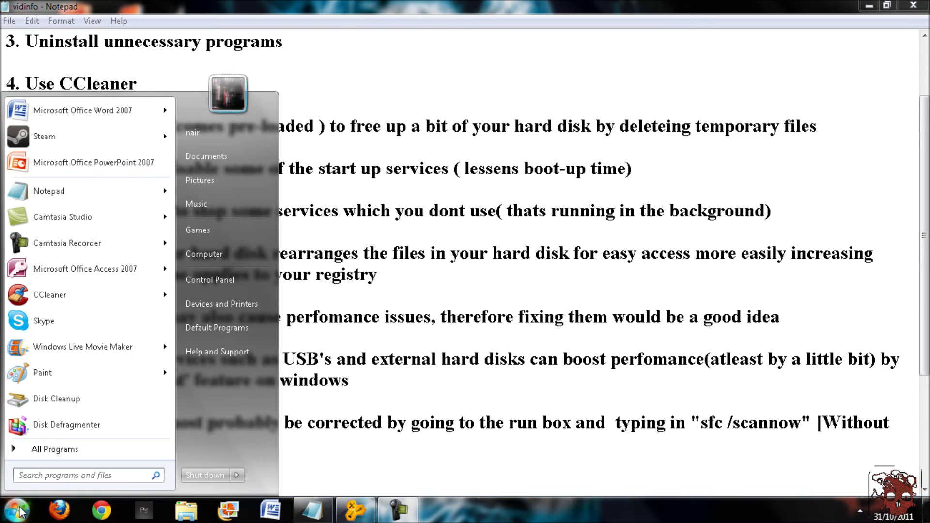
Search for 'task manager' from the Start menu and launch it on the Processes tab.
{"action": "left_click", "coordinate": [49, 478]}
{"action": "type", "text": "tas"}
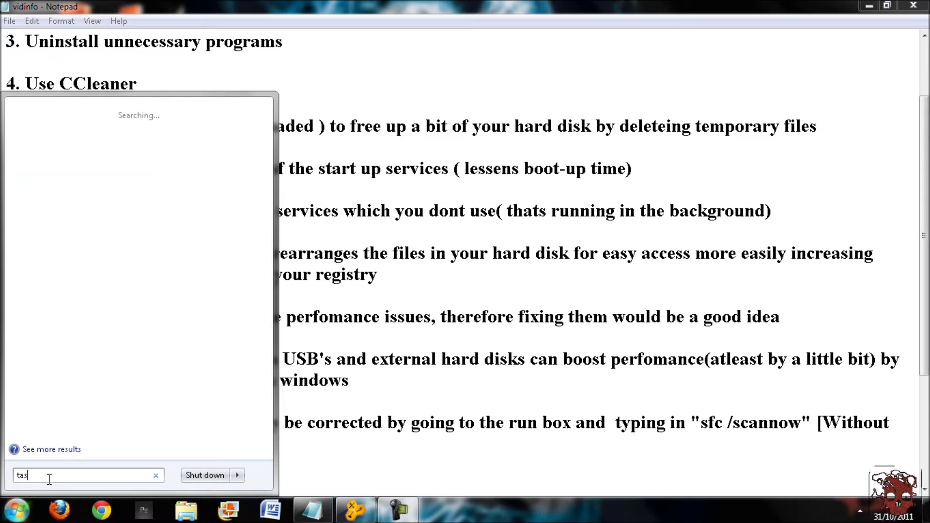
{"action": "type", "text": "ki"}
{"action": "key", "text": "BackSpace"}
{"action": "key", "text": "BackSpace"}
{"action": "key", "text": "BackSpace"}
{"action": "type", "text": "managwe"}
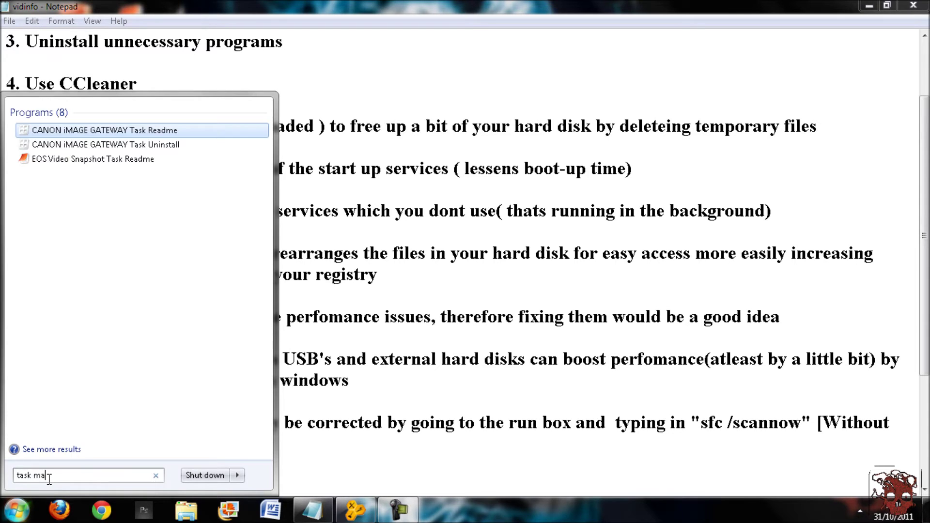
{"action": "key", "text": "BackSpace"}
{"action": "key", "text": "BackSpace"}
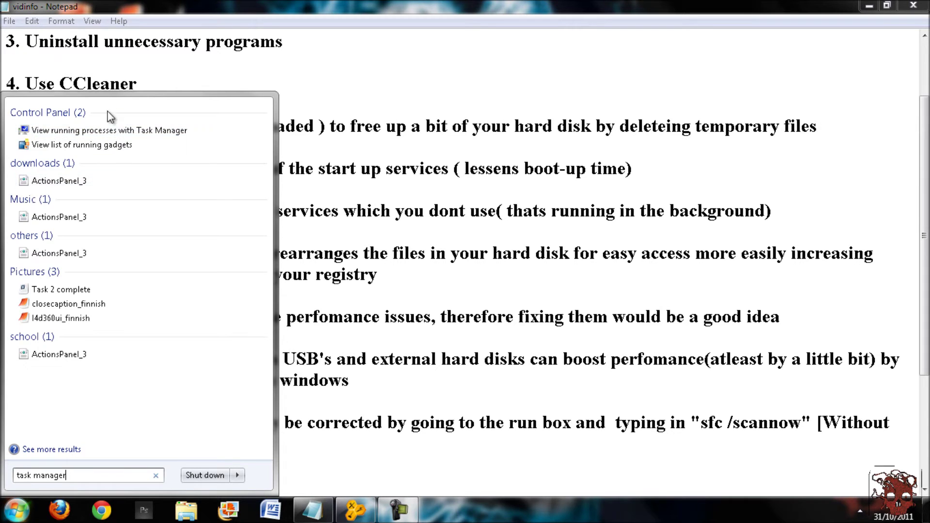
{"action": "left_click", "coordinate": [112, 129]}
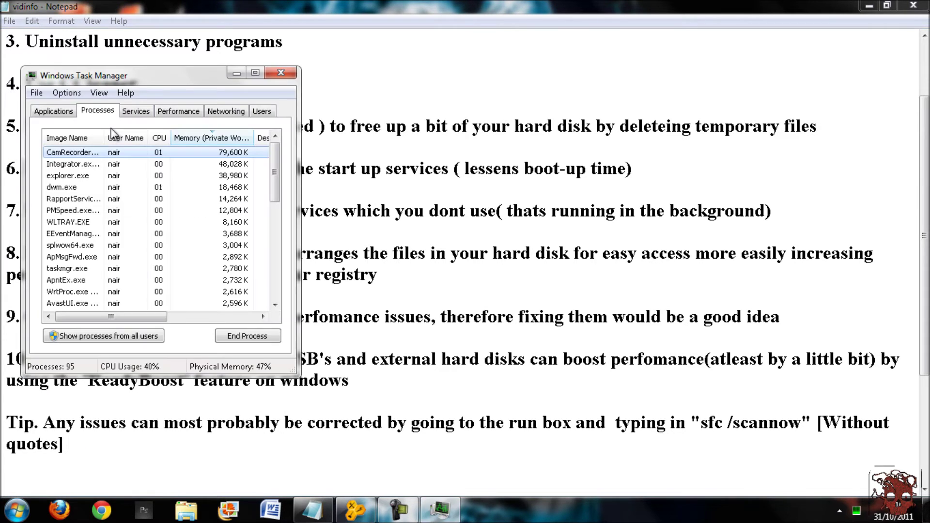
{"action": "left_click", "coordinate": [55, 111]}
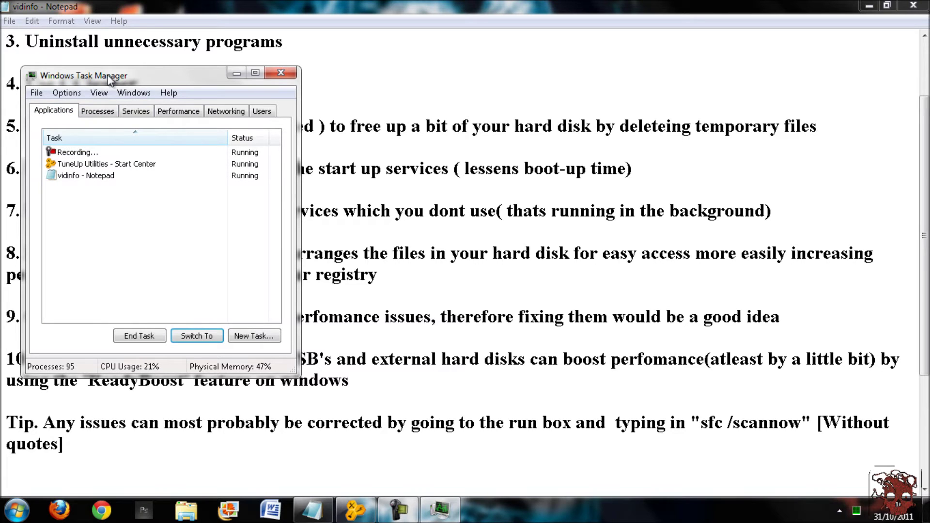
{"action": "left_click", "coordinate": [99, 111]}
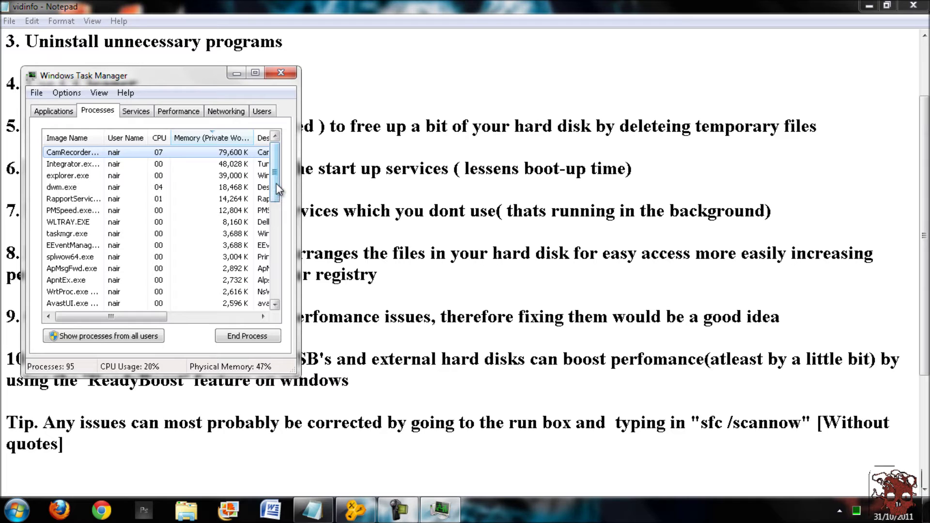
End the RapportService.exe process, leaving 94 processes, and close Task Manager.
{"action": "left_click_drag", "start_coordinate": [276, 183], "coordinate": [286, 165]}
{"action": "scroll", "coordinate": [242, 194], "scroll_direction": "down", "scroll_amount": 5}
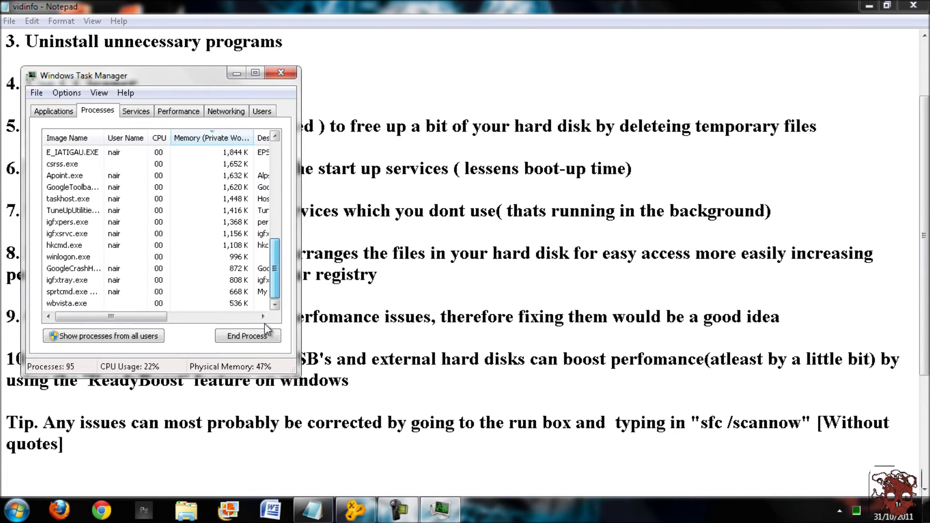
{"action": "scroll", "coordinate": [239, 198], "scroll_direction": "up", "scroll_amount": 4}
{"action": "scroll", "coordinate": [237, 197], "scroll_direction": "up", "scroll_amount": 2}
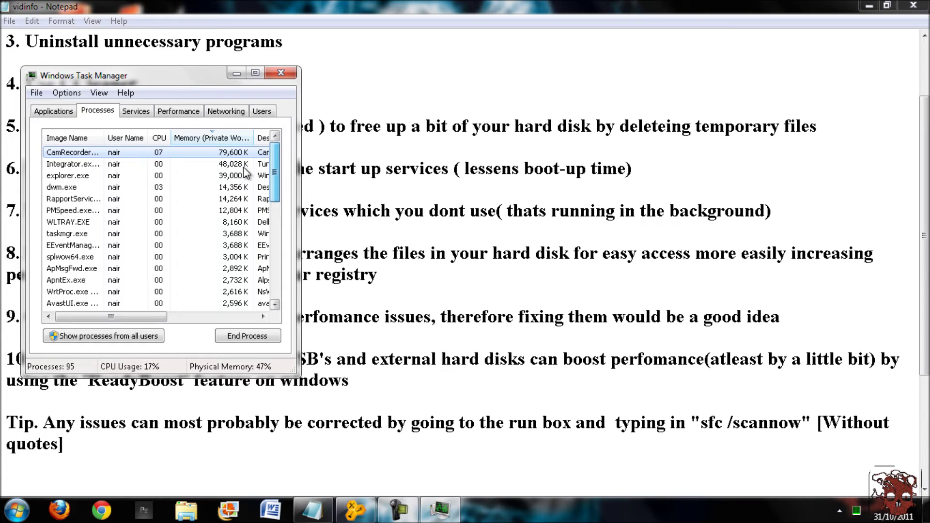
{"action": "left_click", "coordinate": [231, 210]}
{"action": "left_click", "coordinate": [229, 200]}
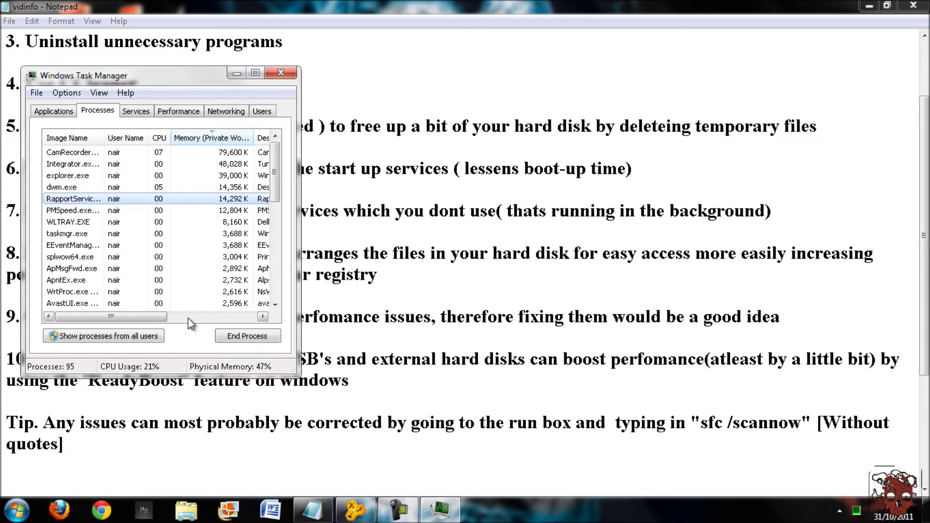
{"action": "left_click", "coordinate": [245, 335]}
{"action": "left_click", "coordinate": [486, 276]}
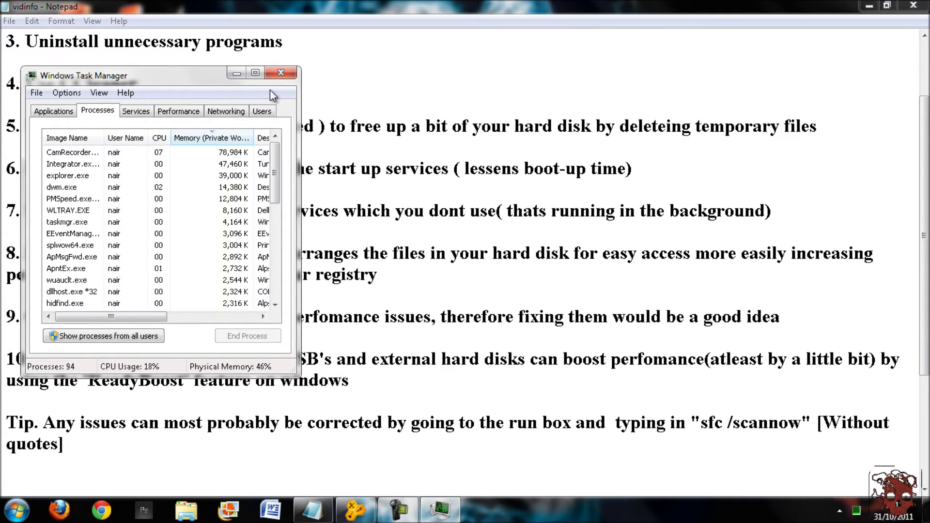
{"action": "left_click", "coordinate": [279, 72]}
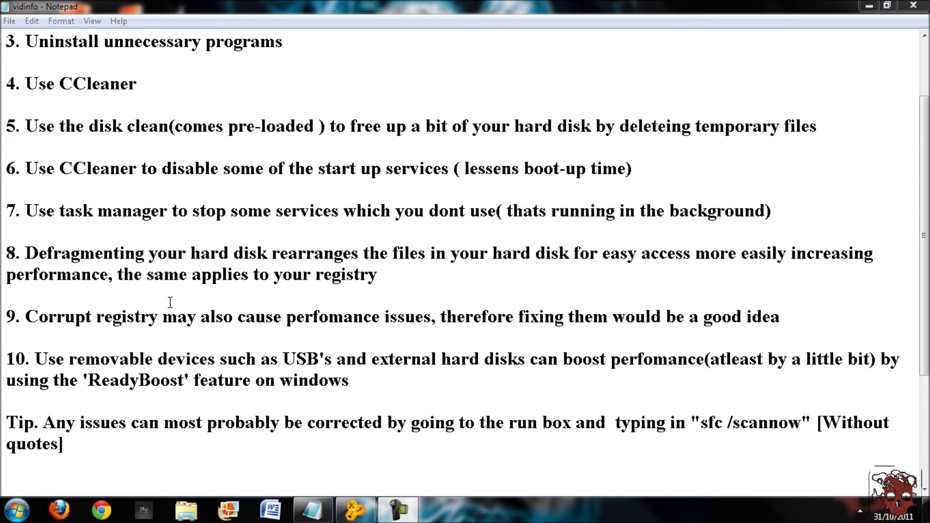
{"action": "left_click_drag", "start_coordinate": [39, 253], "coordinate": [354, 293]}
{"action": "left_click_drag", "start_coordinate": [89, 317], "coordinate": [94, 317]}
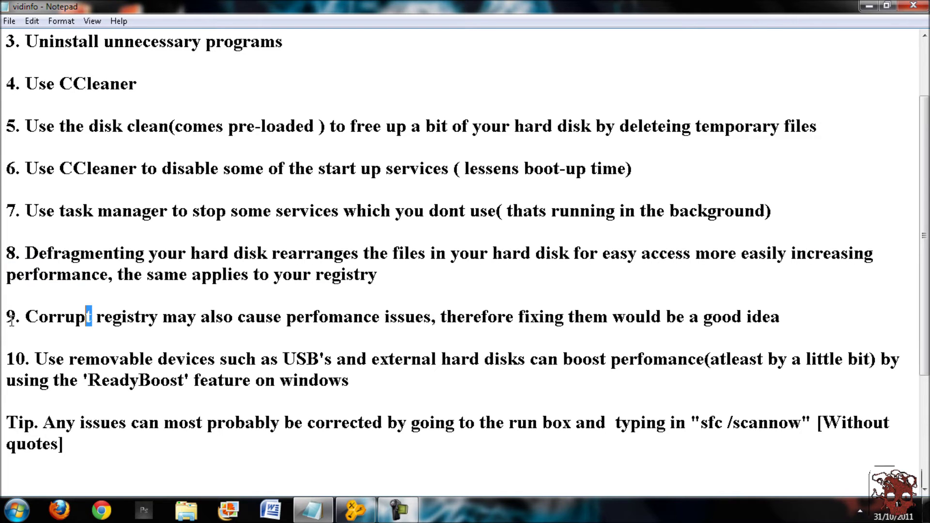
{"action": "left_click_drag", "start_coordinate": [28, 317], "coordinate": [135, 323]}
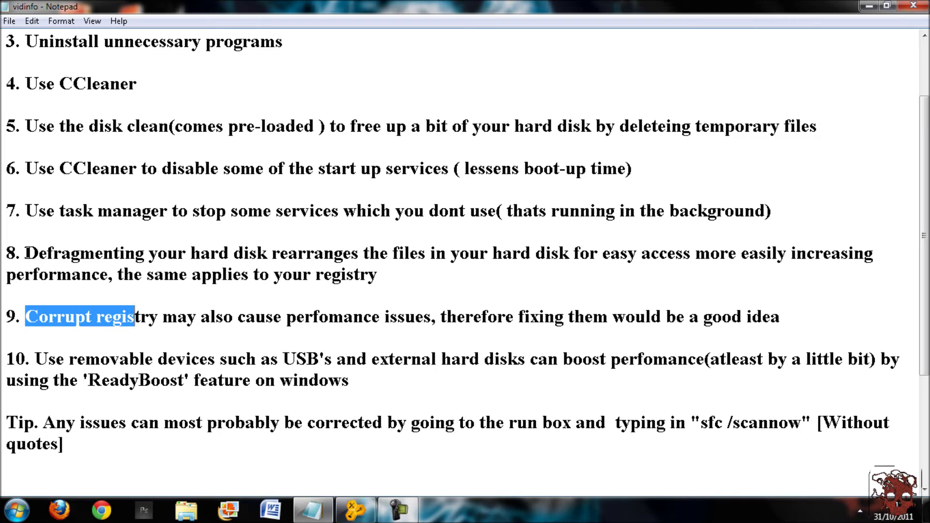
{"action": "left_click_drag", "start_coordinate": [26, 253], "coordinate": [269, 253]}
{"action": "left_click", "coordinate": [17, 511]}
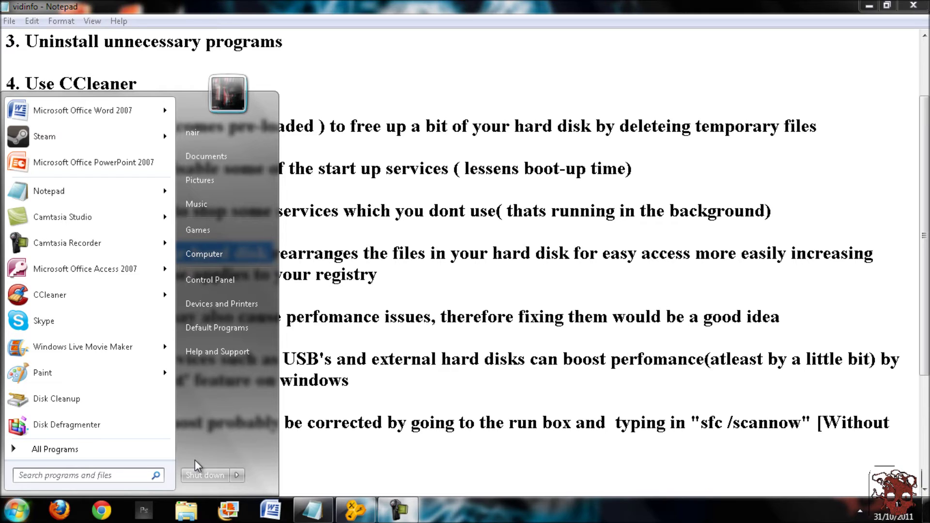
{"action": "left_click", "coordinate": [125, 475]}
{"action": "type", "text": "di"}
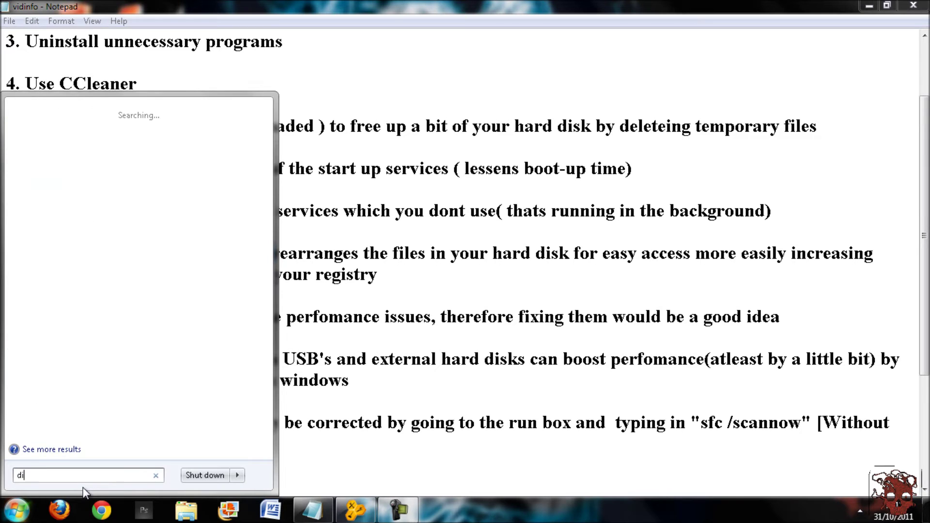
{"action": "type", "text": "sk defra"}
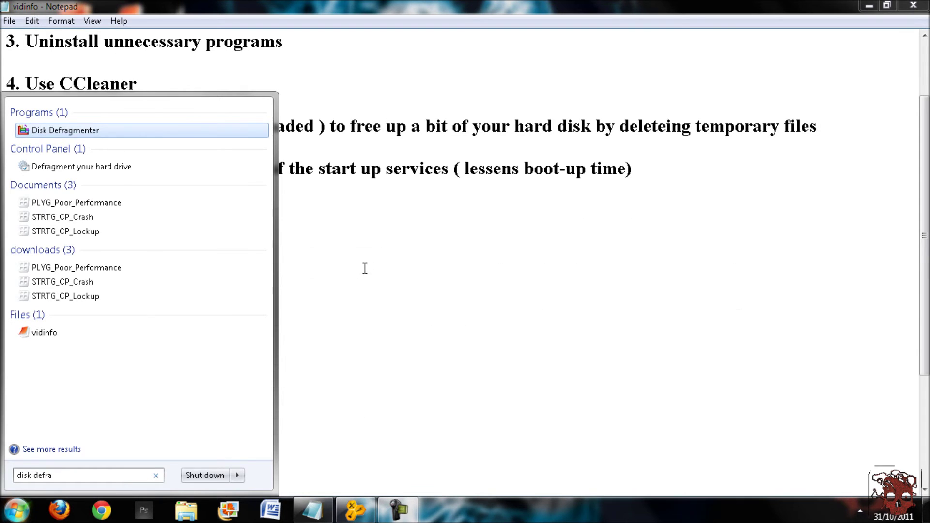
{"action": "left_click", "coordinate": [365, 269]}
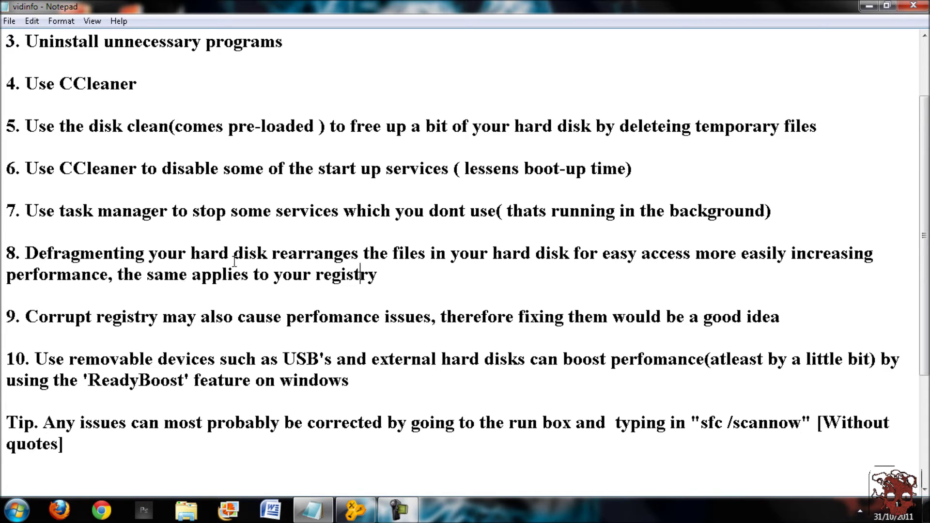
{"action": "double_click", "coordinate": [320, 273]}
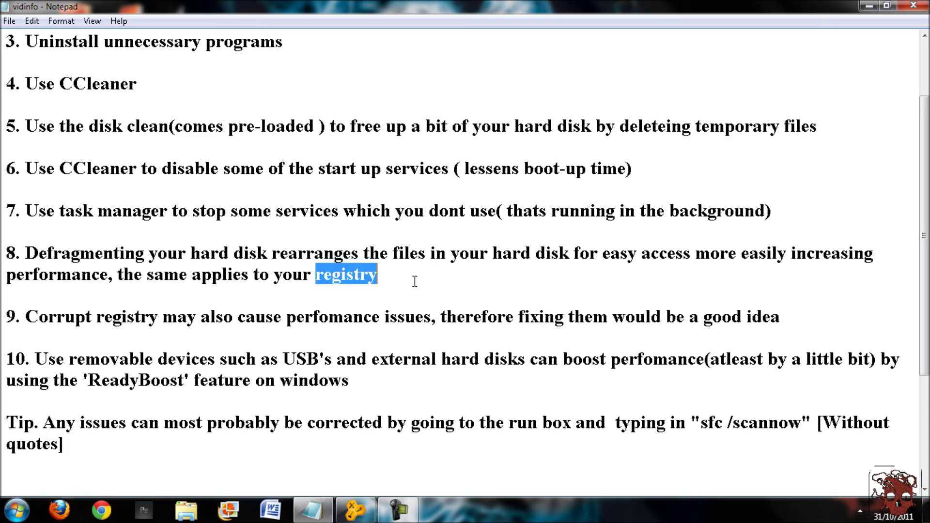
{"action": "left_click", "coordinate": [399, 332]}
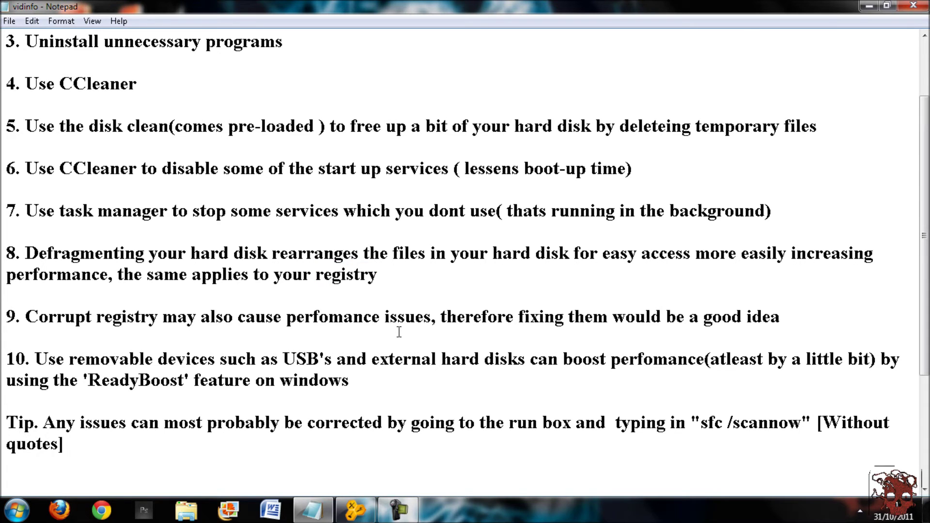
{"action": "left_click_drag", "start_coordinate": [24, 316], "coordinate": [225, 317]}
{"action": "left_click", "coordinate": [35, 357]}
{"action": "left_click", "coordinate": [199, 513]}
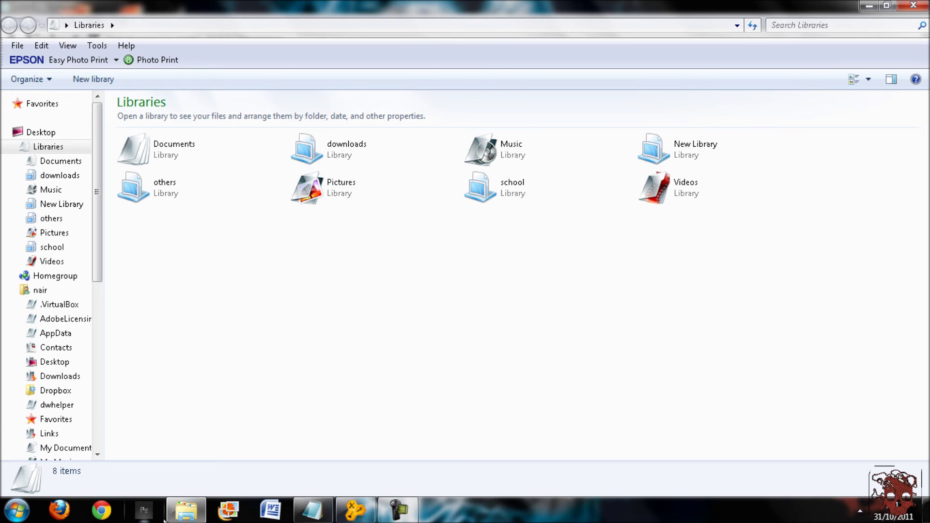
Show the drives under Computer and view the MEMORYCARD network drive's properties.
{"action": "left_click_drag", "start_coordinate": [100, 177], "coordinate": [98, 347]}
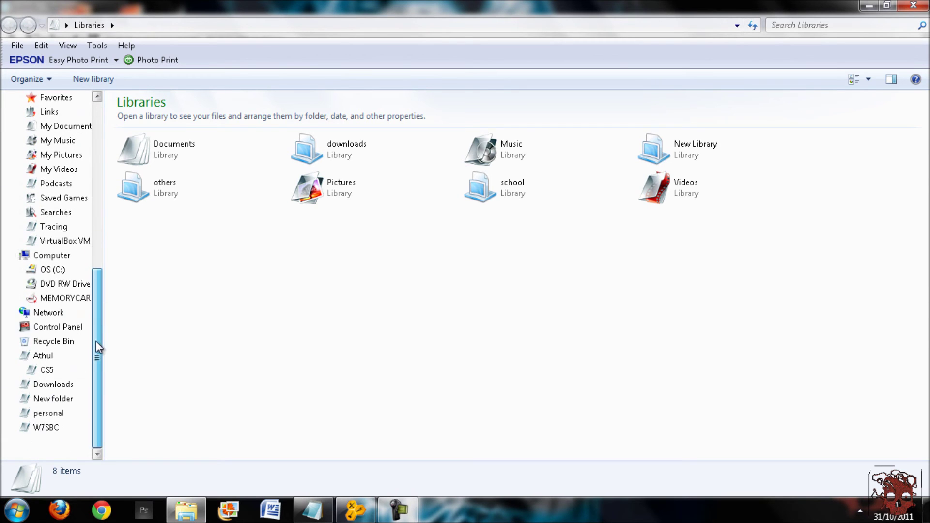
{"action": "left_click", "coordinate": [36, 258]}
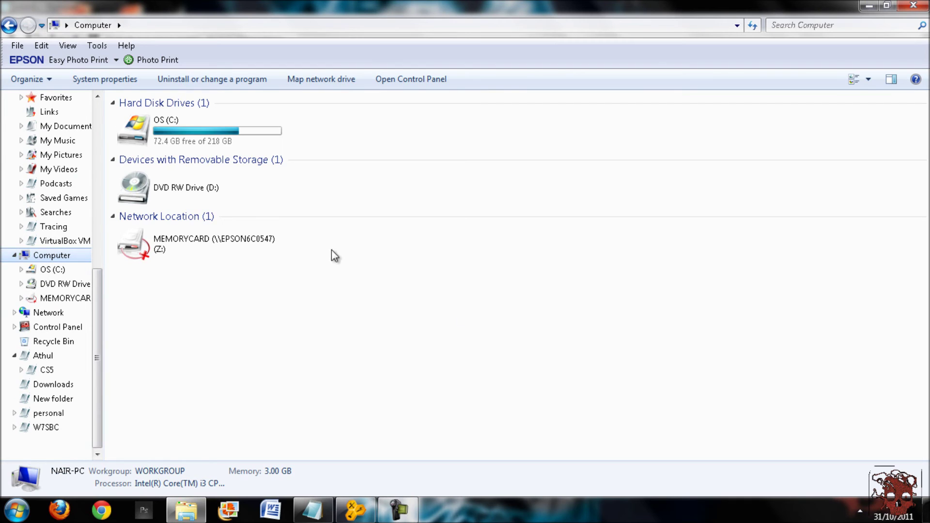
{"action": "left_click", "coordinate": [225, 238]}
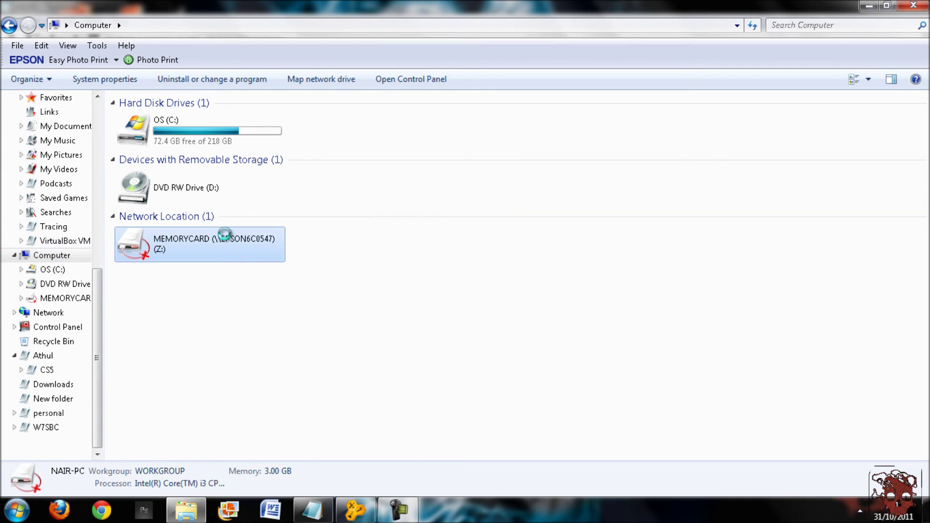
{"action": "right_click", "coordinate": [225, 237]}
{"action": "left_click", "coordinate": [320, 474]}
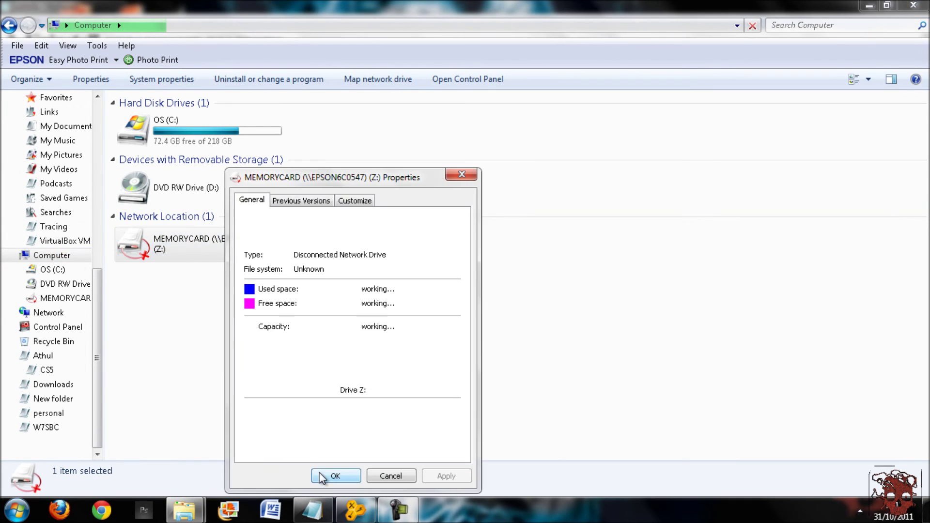
{"action": "left_click", "coordinate": [476, 175]}
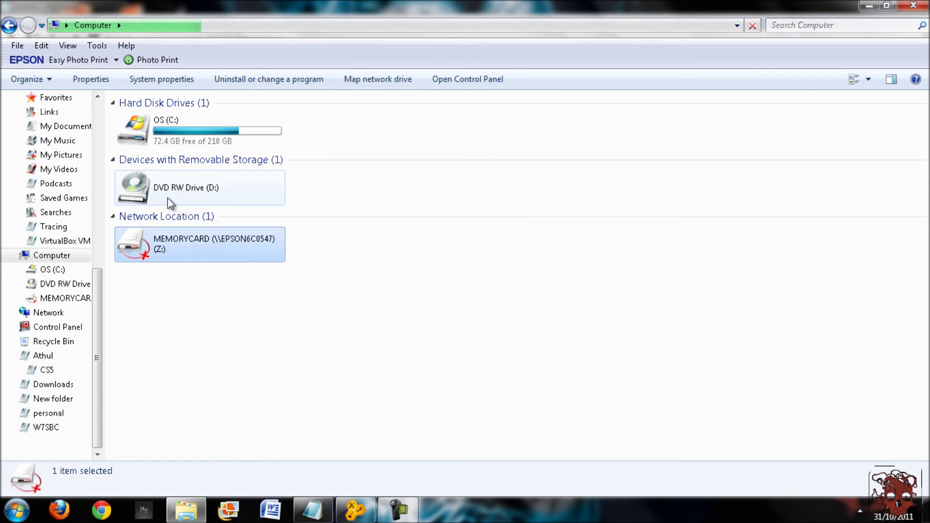
View the DVD RW Drive (D:) properties, then deselect it to show computer details.
{"action": "right_click", "coordinate": [237, 186]}
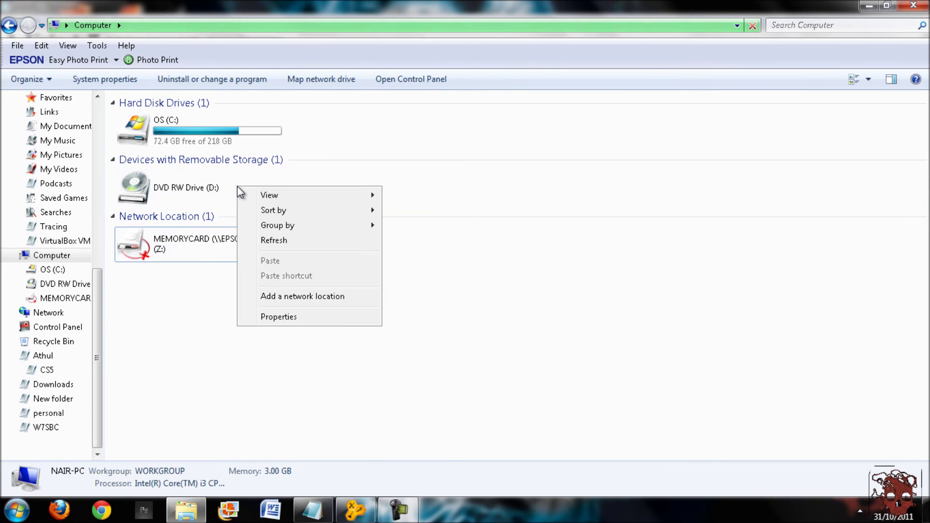
{"action": "left_click", "coordinate": [308, 318]}
{"action": "right_click", "coordinate": [202, 192]}
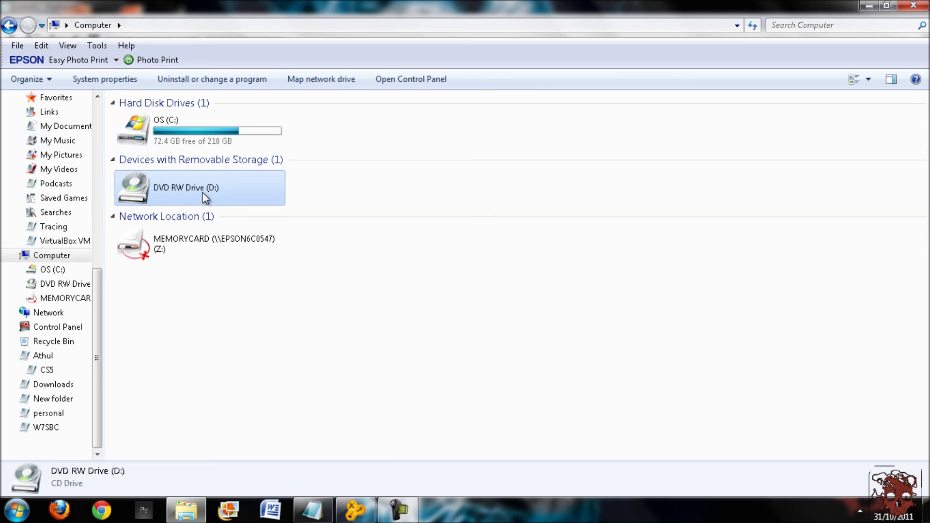
{"action": "left_click", "coordinate": [273, 447]}
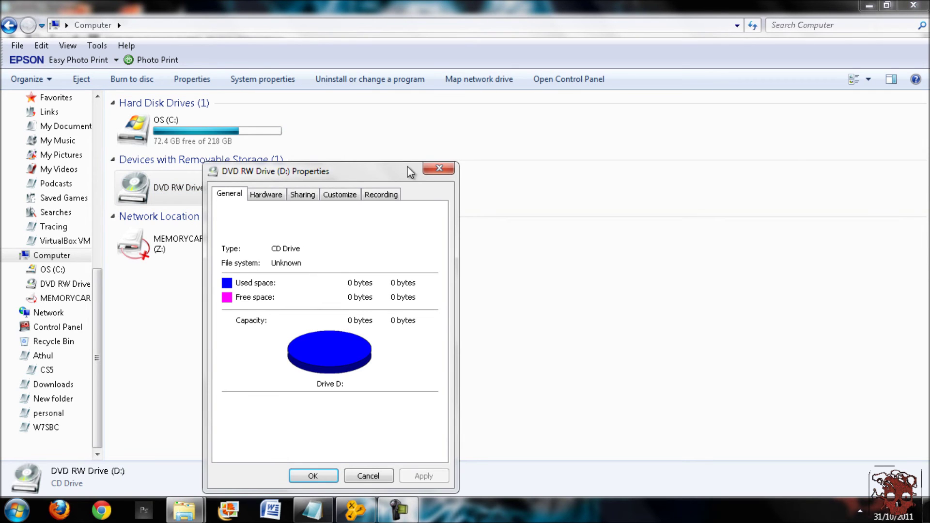
{"action": "left_click", "coordinate": [438, 168]}
{"action": "left_click", "coordinate": [448, 322]}
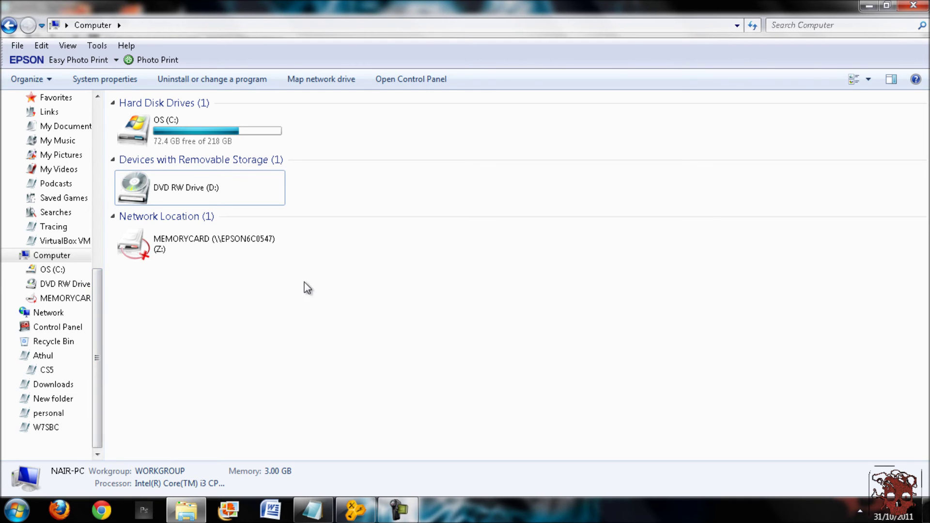
Browse the navigation pane's folder tree back to the top and close the Computer window.
{"action": "left_click_drag", "start_coordinate": [95, 303], "coordinate": [58, 138]}
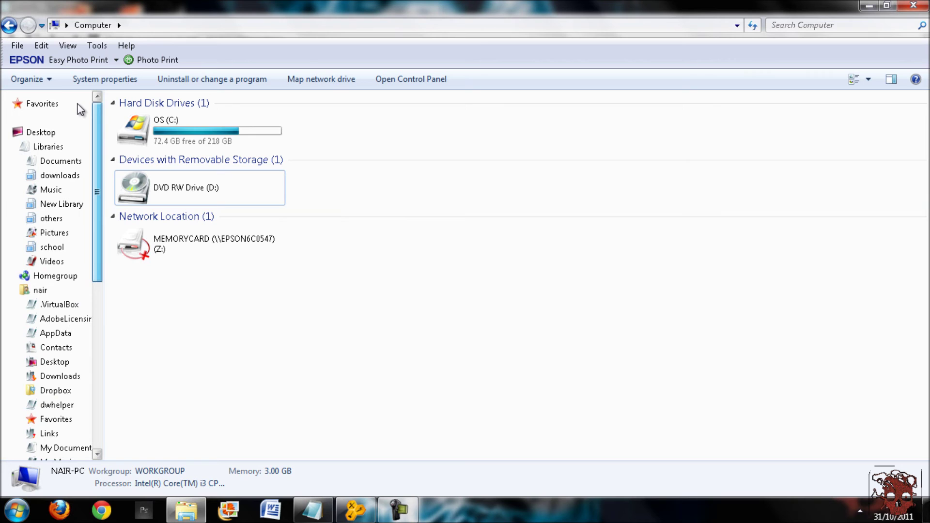
{"action": "scroll", "coordinate": [90, 171], "scroll_direction": "down", "scroll_amount": 4}
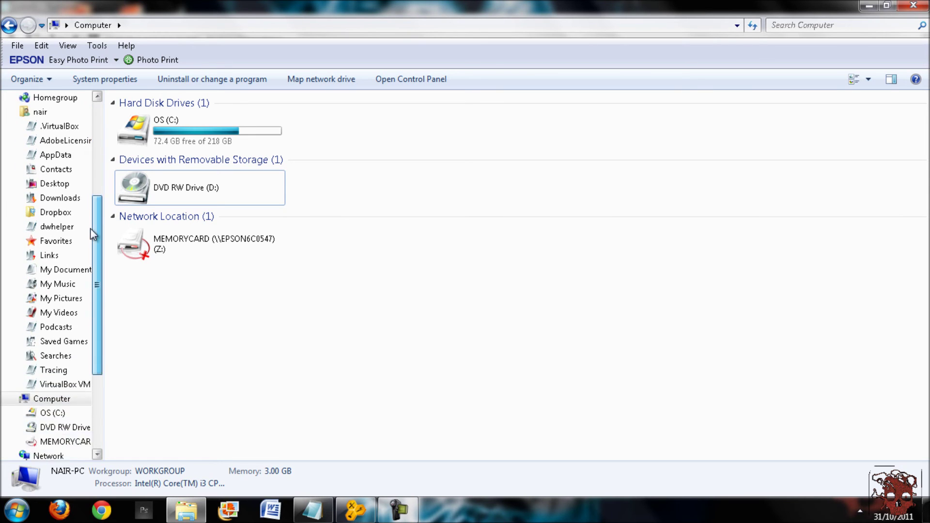
{"action": "scroll", "coordinate": [90, 228], "scroll_direction": "down", "scroll_amount": 3}
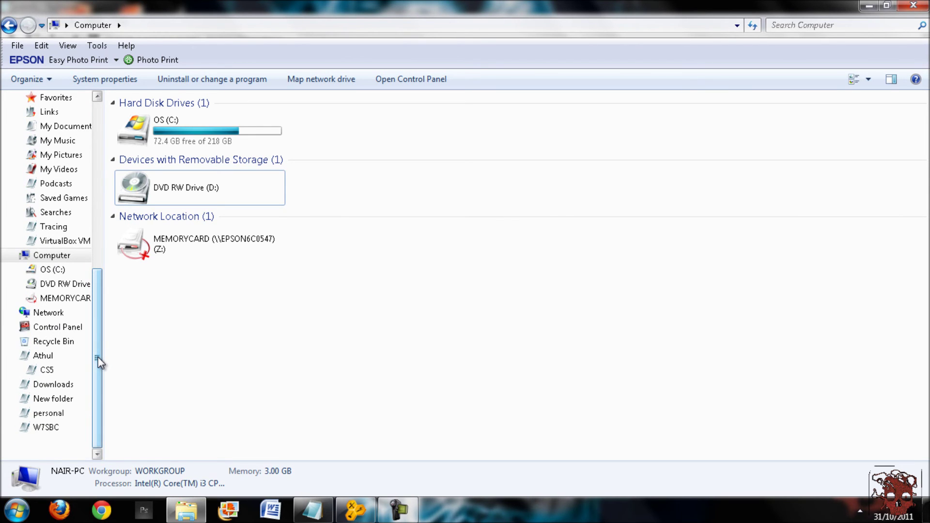
{"action": "left_click_drag", "start_coordinate": [98, 357], "coordinate": [98, 189]}
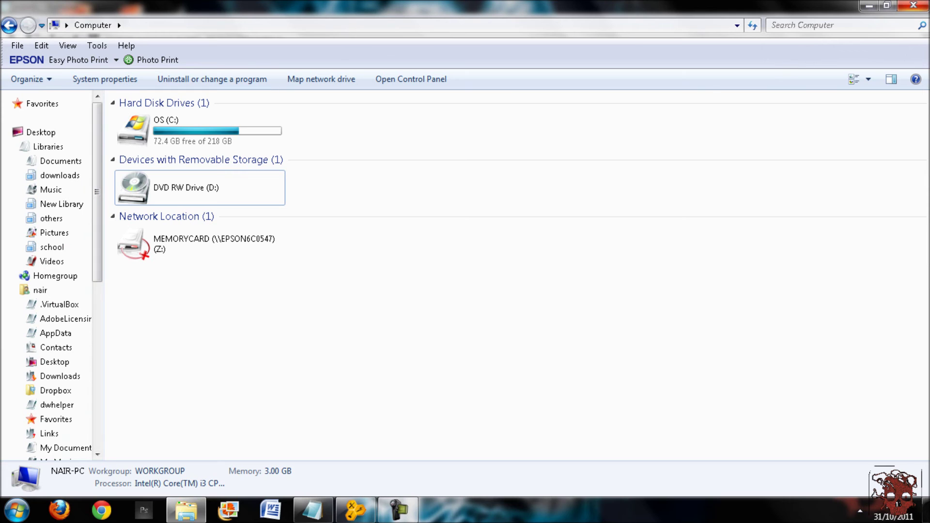
{"action": "left_click", "coordinate": [923, 5]}
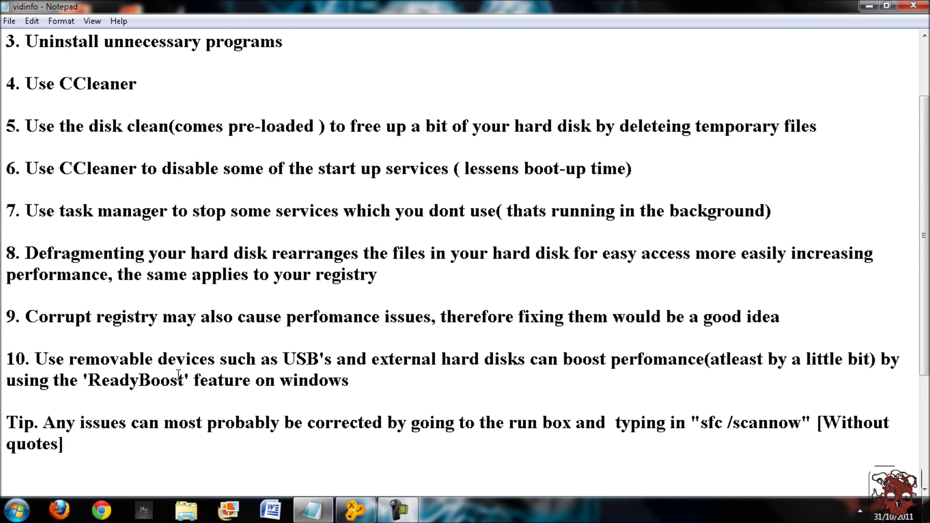
Highlight the sfc /scannow tip in Notepad and open the Run box via Start search 'ru'.
{"action": "left_click_drag", "start_coordinate": [922, 295], "coordinate": [921, 414]}
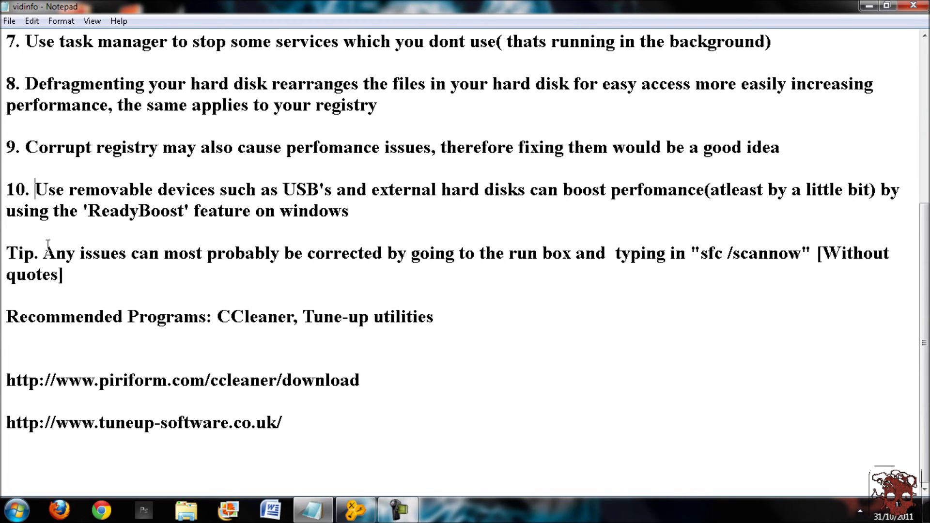
{"action": "left_click_drag", "start_coordinate": [47, 253], "coordinate": [74, 273]}
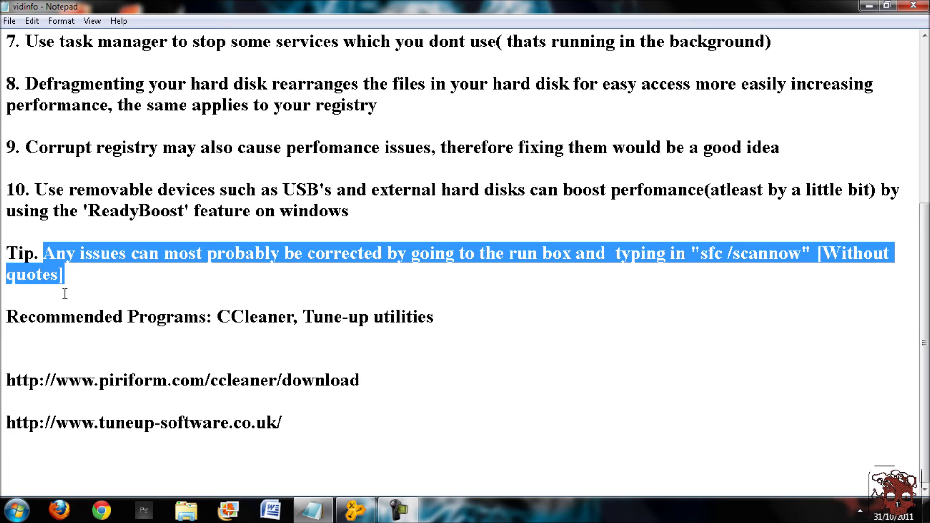
{"action": "left_click", "coordinate": [17, 510]}
{"action": "left_click", "coordinate": [72, 476]}
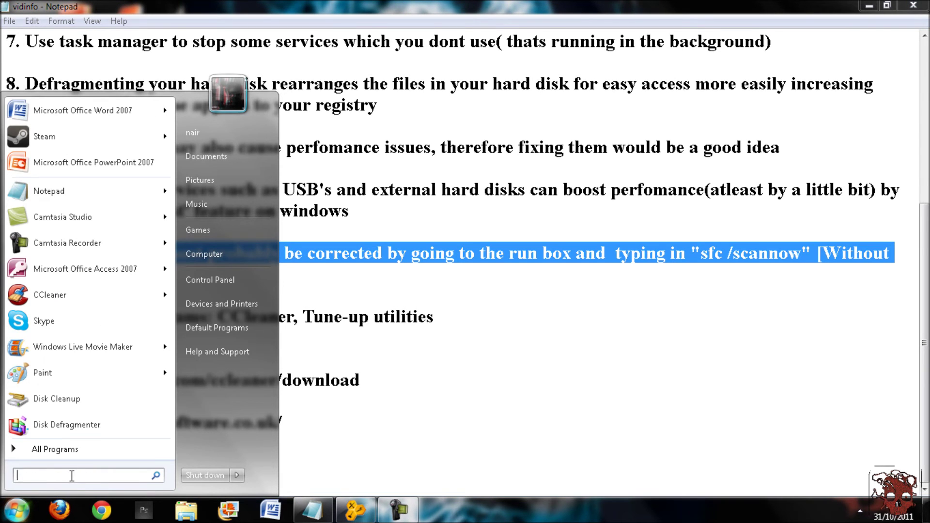
{"action": "type", "text": "run"}
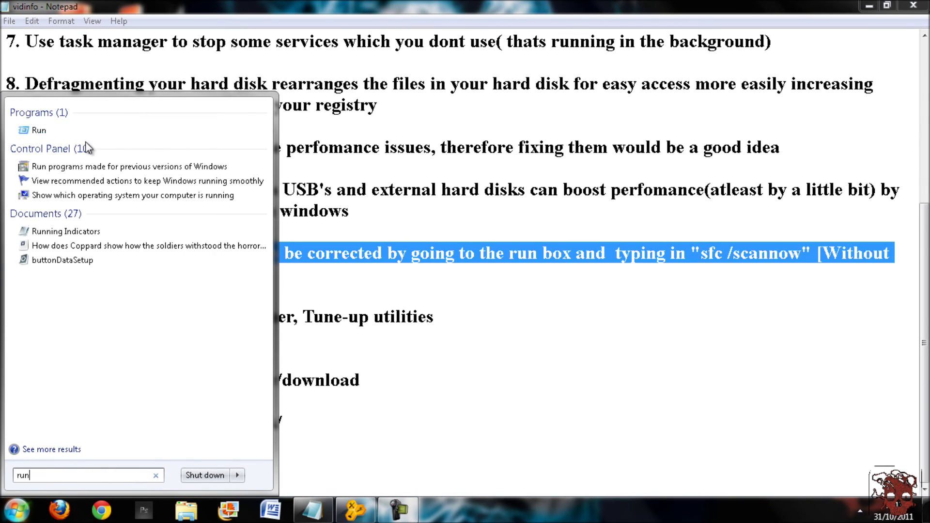
{"action": "left_click", "coordinate": [87, 130]}
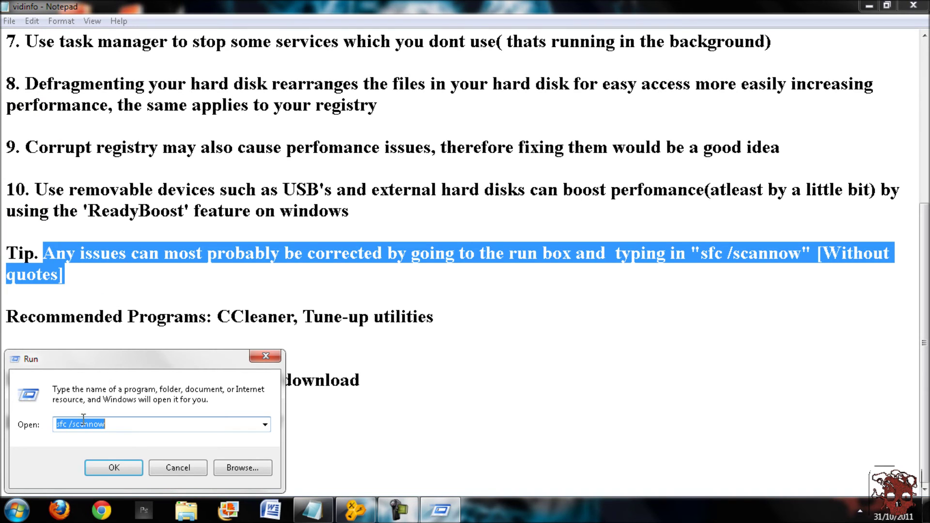
Highlight 'sfc' and 'scannow' in the Run command, cancel without running, and clear the tip highlight.
{"action": "left_click", "coordinate": [70, 423]}
{"action": "left_click_drag", "start_coordinate": [66, 425], "coordinate": [45, 435]}
{"action": "left_click", "coordinate": [70, 425]}
{"action": "left_click_drag", "start_coordinate": [72, 426], "coordinate": [118, 427]}
{"action": "left_click", "coordinate": [164, 467]}
{"action": "left_click", "coordinate": [115, 278]}
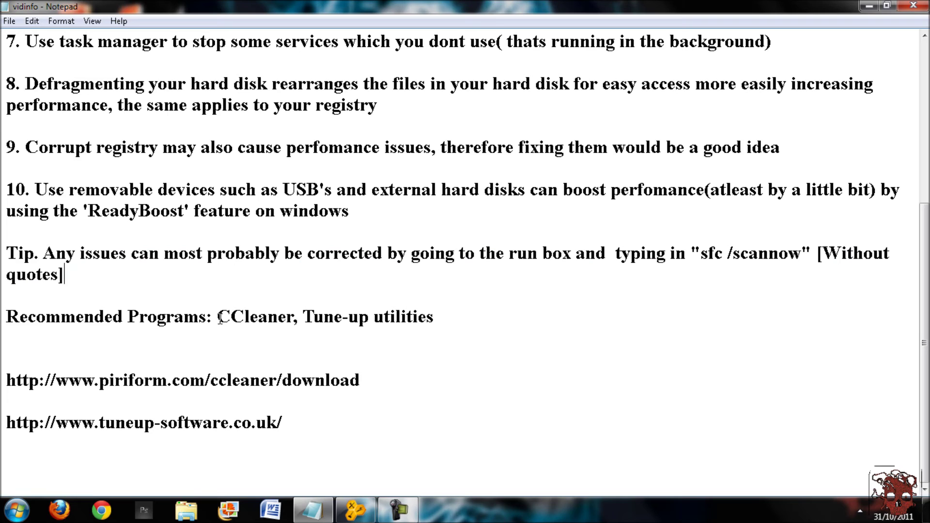
Highlight 'Tune-up utilities' in Recommended Programs and bring up the TuneUp Utilities 2012 window.
{"action": "left_click_drag", "start_coordinate": [217, 318], "coordinate": [453, 318]}
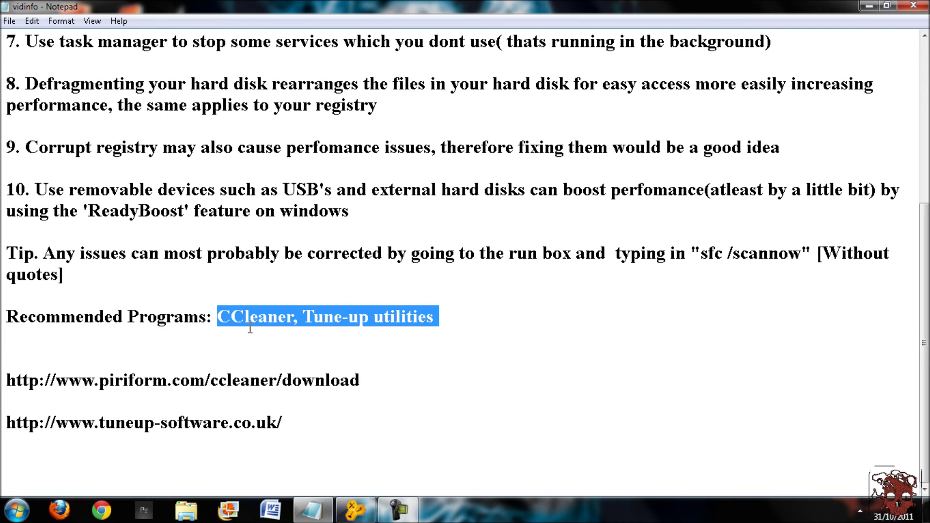
{"action": "left_click", "coordinate": [218, 318]}
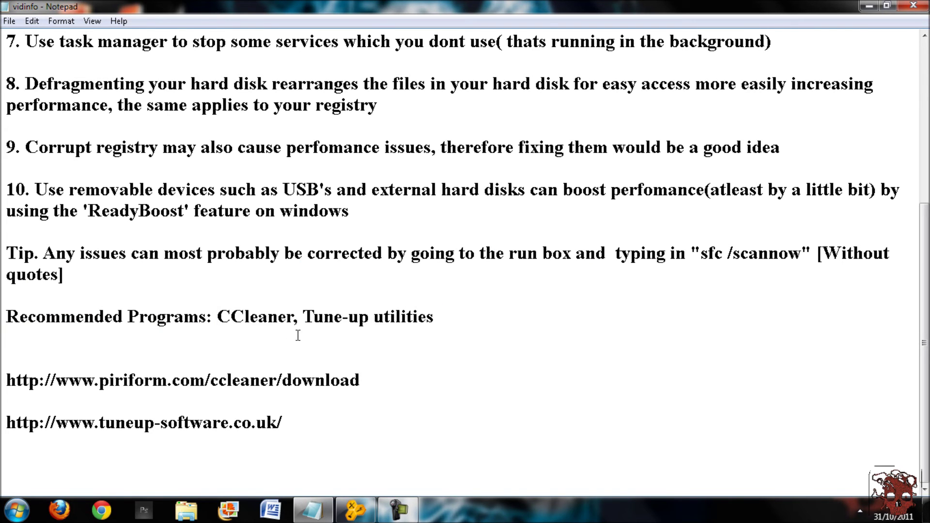
{"action": "left_click_drag", "start_coordinate": [303, 317], "coordinate": [419, 333]}
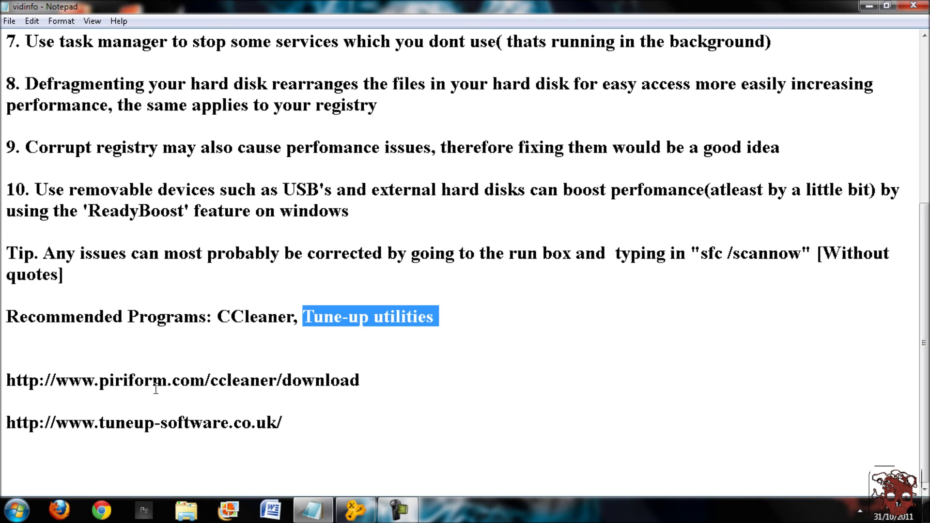
{"action": "left_click", "coordinate": [355, 511]}
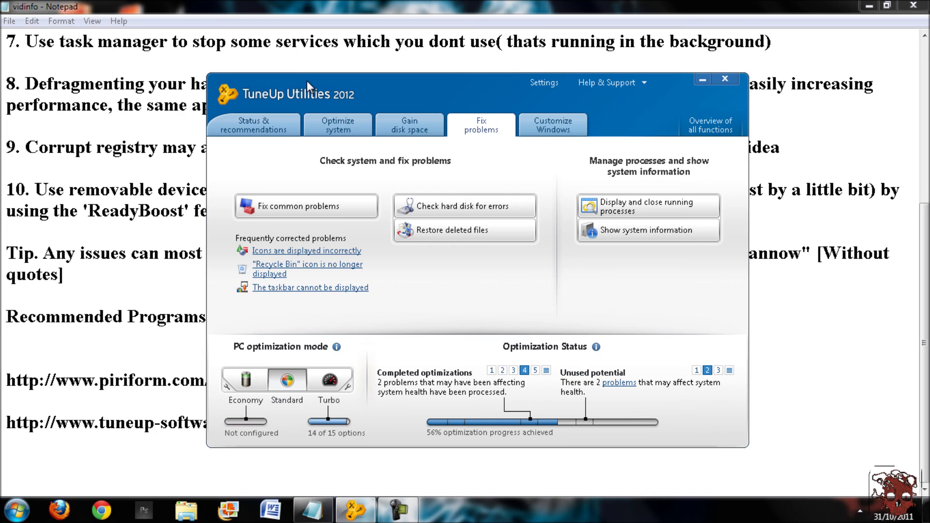
Move TuneUp slightly left and view the Status, Optimize, Gain disk space, Customize Windows and Fix problems pages.
{"action": "left_click_drag", "start_coordinate": [307, 81], "coordinate": [257, 80]}
{"action": "left_click", "coordinate": [206, 126]}
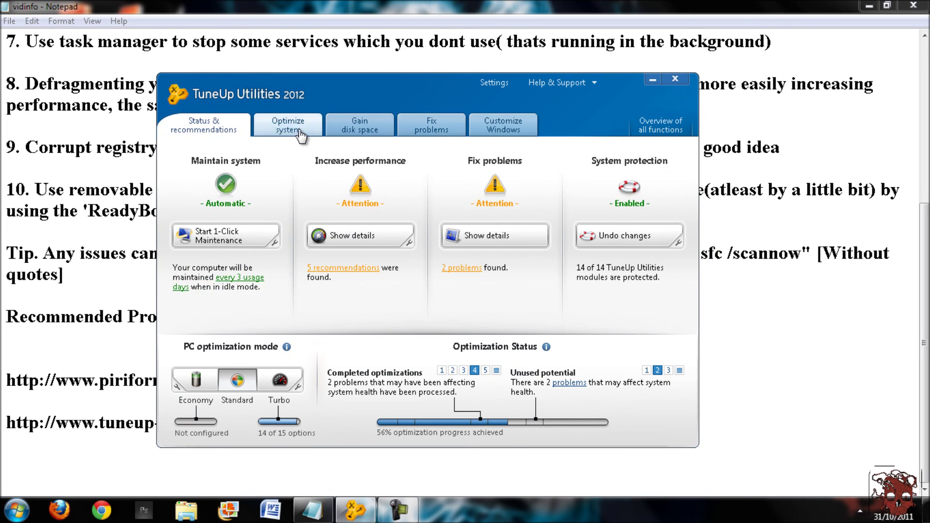
{"action": "left_click", "coordinate": [301, 136]}
{"action": "left_click", "coordinate": [352, 139]}
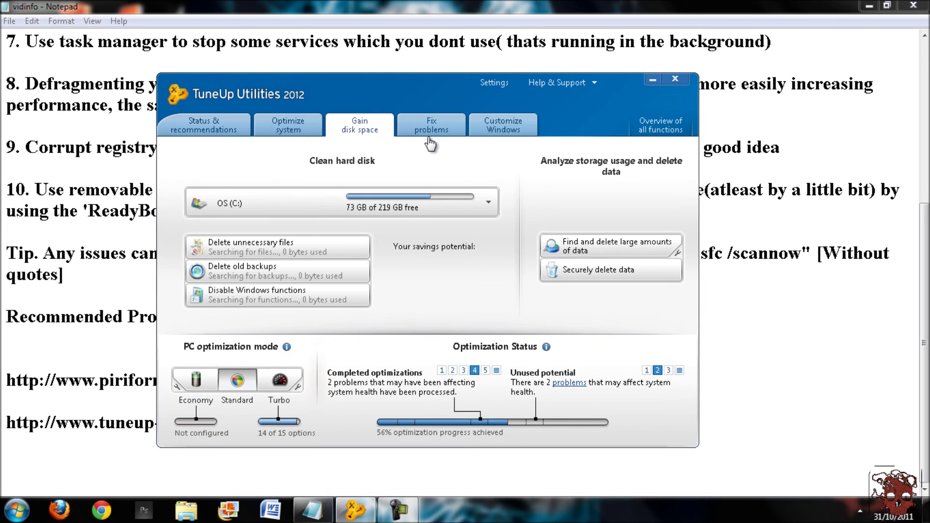
{"action": "left_click", "coordinate": [504, 127]}
{"action": "left_click", "coordinate": [428, 126]}
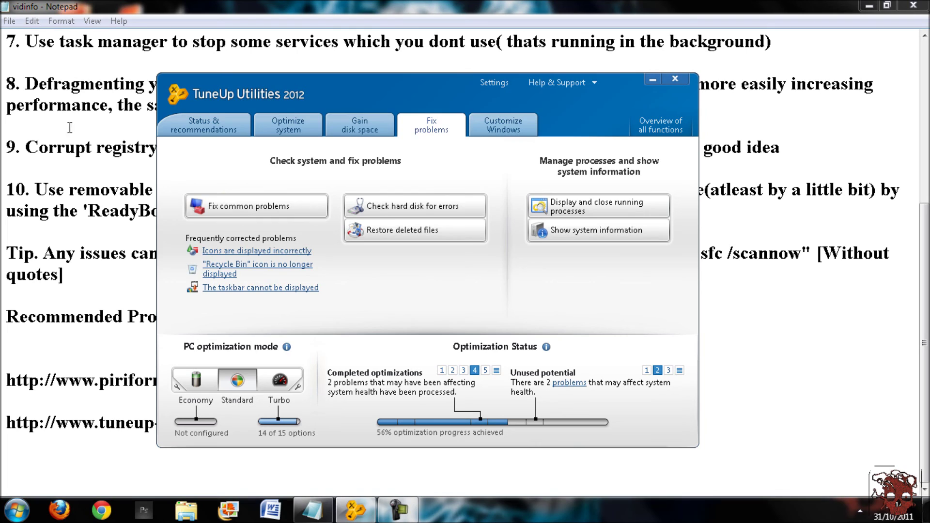
{"action": "left_click", "coordinate": [206, 129]}
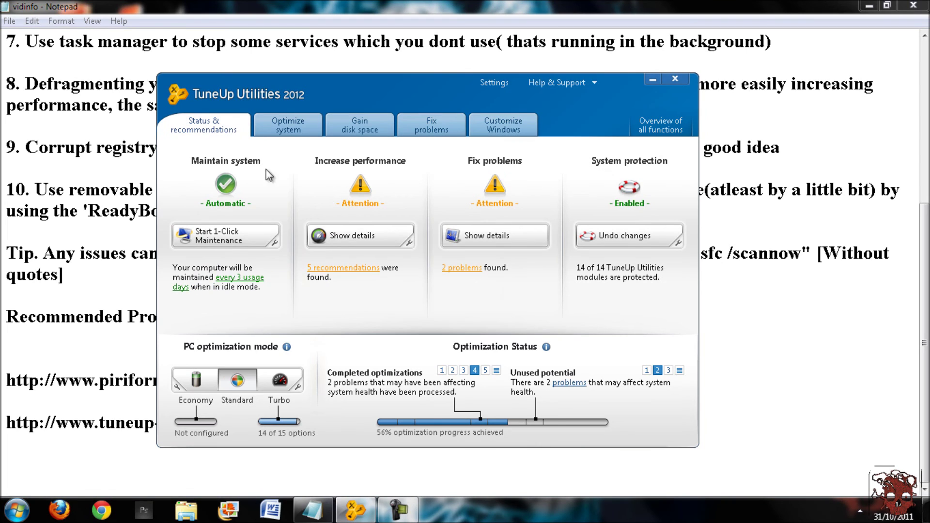
Revisit the Optimize, Gain disk space, Fix problems and Customize Windows pages, then close TuneUp Utilities.
{"action": "left_click", "coordinate": [280, 126]}
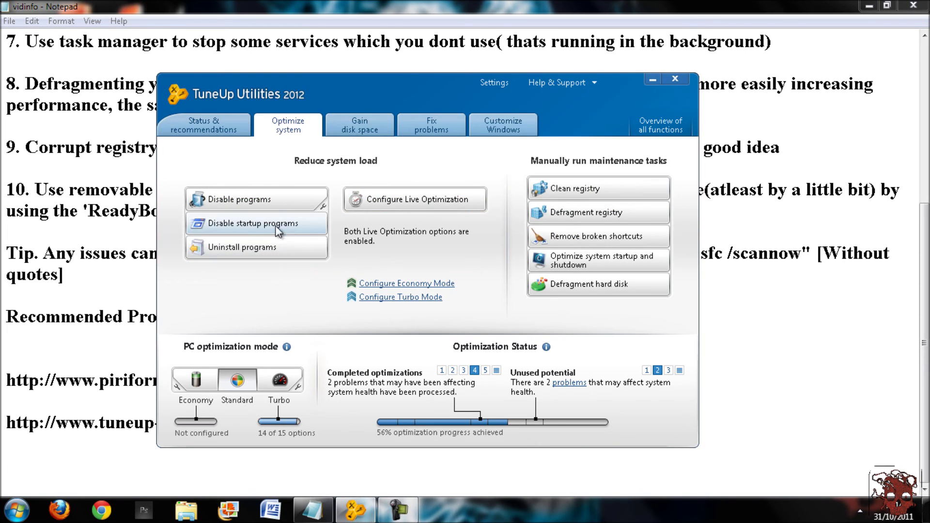
{"action": "left_click", "coordinate": [364, 125]}
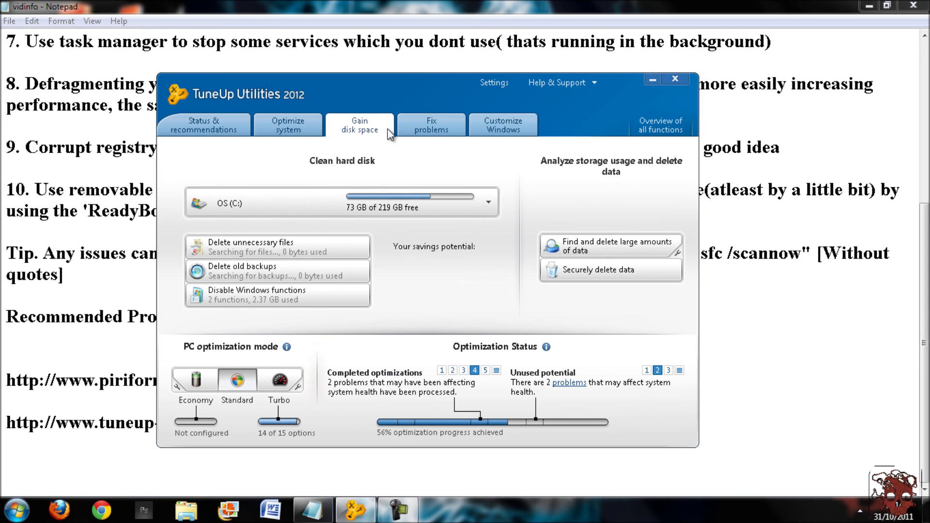
{"action": "left_click", "coordinate": [289, 130]}
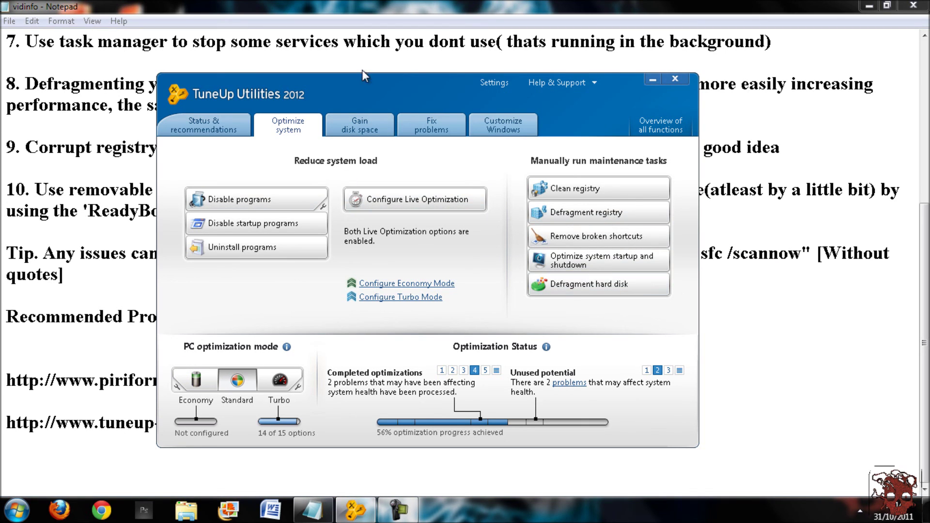
{"action": "left_click", "coordinate": [359, 127]}
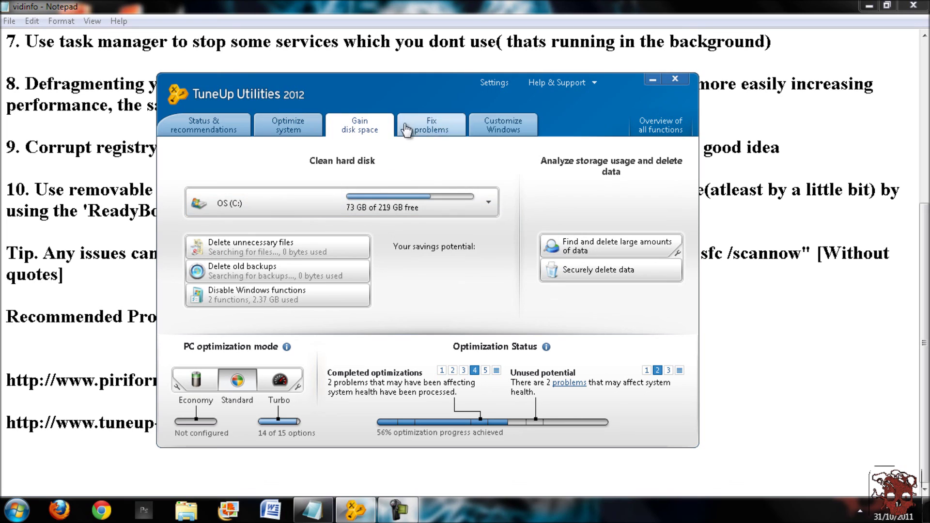
{"action": "left_click", "coordinate": [406, 130]}
{"action": "left_click", "coordinate": [501, 127]}
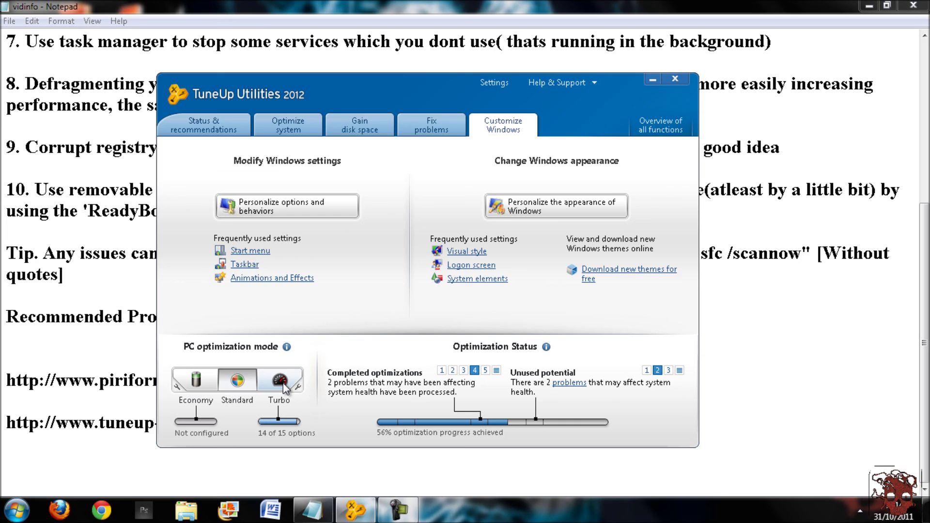
{"action": "left_click", "coordinate": [674, 79]}
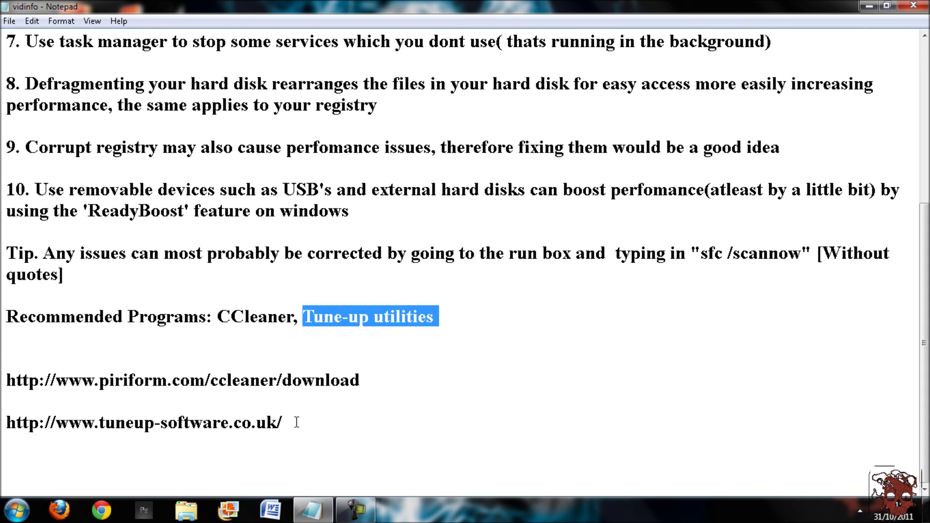
{"action": "left_click_drag", "start_coordinate": [289, 422], "coordinate": [8, 381]}
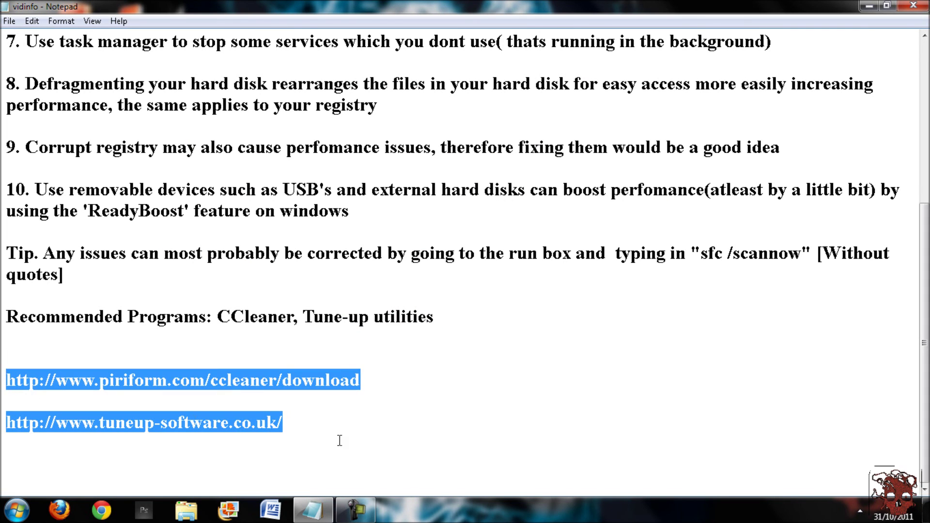
{"action": "left_click", "coordinate": [379, 435]}
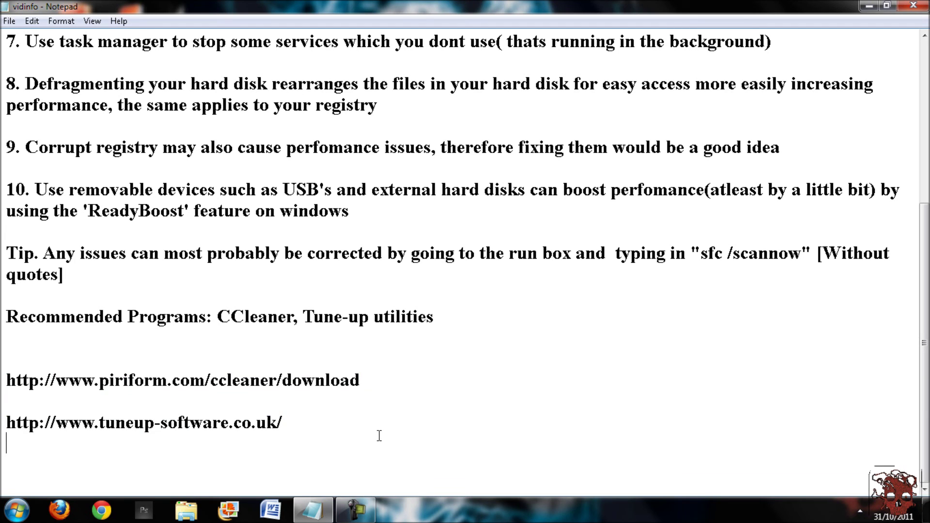